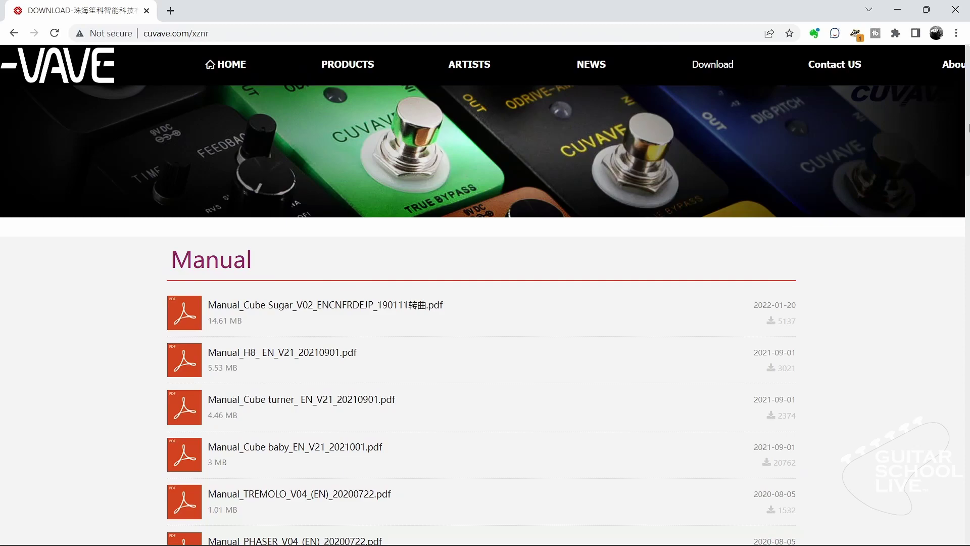
{"action": "scroll", "coordinate": [485, 303], "scroll_direction": "down", "scroll_amount": 4}
{"action": "scroll", "coordinate": [485, 303], "scroll_direction": "down", "scroll_amount": 4}
{"action": "scroll", "coordinate": [485, 303], "scroll_direction": "down", "scroll_amount": 3}
{"action": "scroll", "coordinate": [485, 303], "scroll_direction": "down", "scroll_amount": 3}
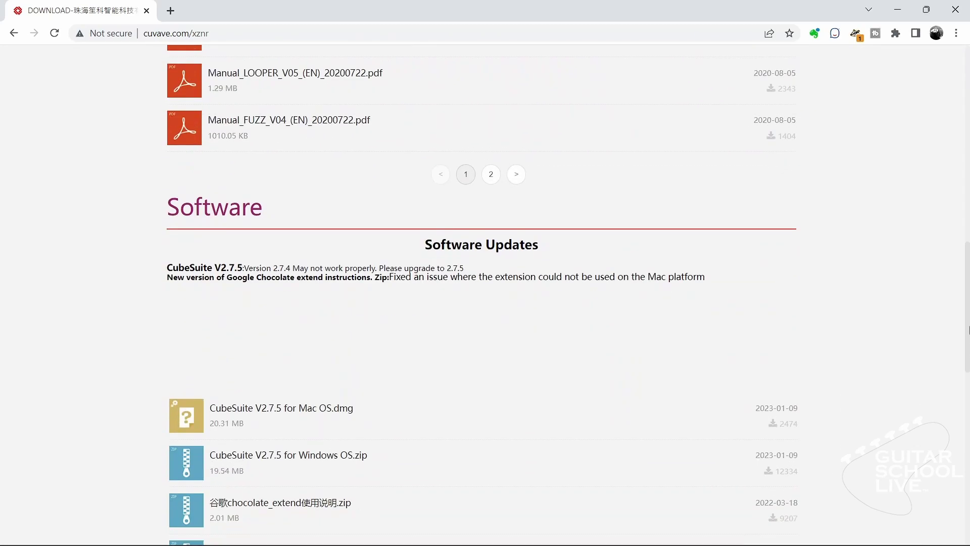
{"action": "scroll", "coordinate": [967, 330], "scroll_direction": "down", "scroll_amount": 2}
{"action": "scroll", "coordinate": [967, 329], "scroll_direction": "down", "scroll_amount": 1}
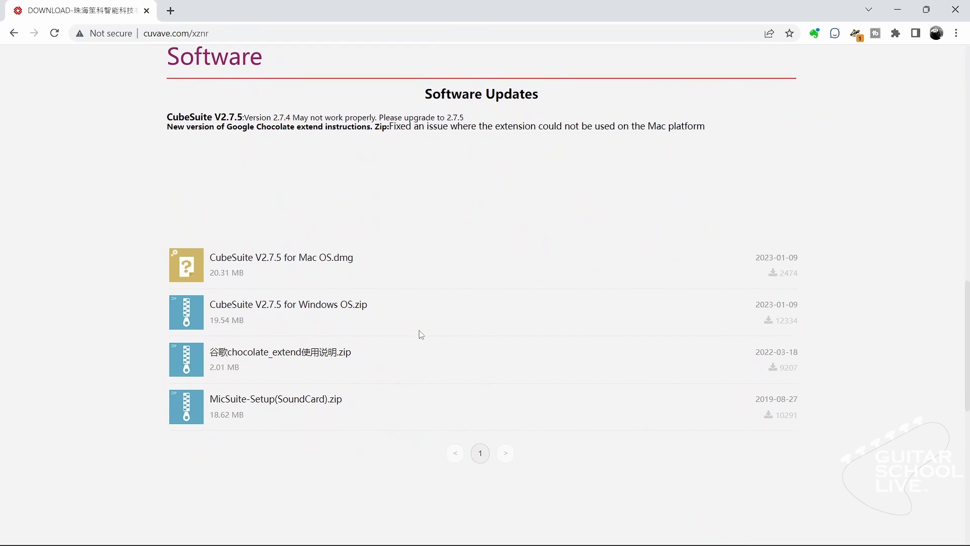
Download CubeSuite V2.7.5 for Windows from the CUVAVE site, passing the verification code
{"action": "left_click", "coordinate": [296, 314]}
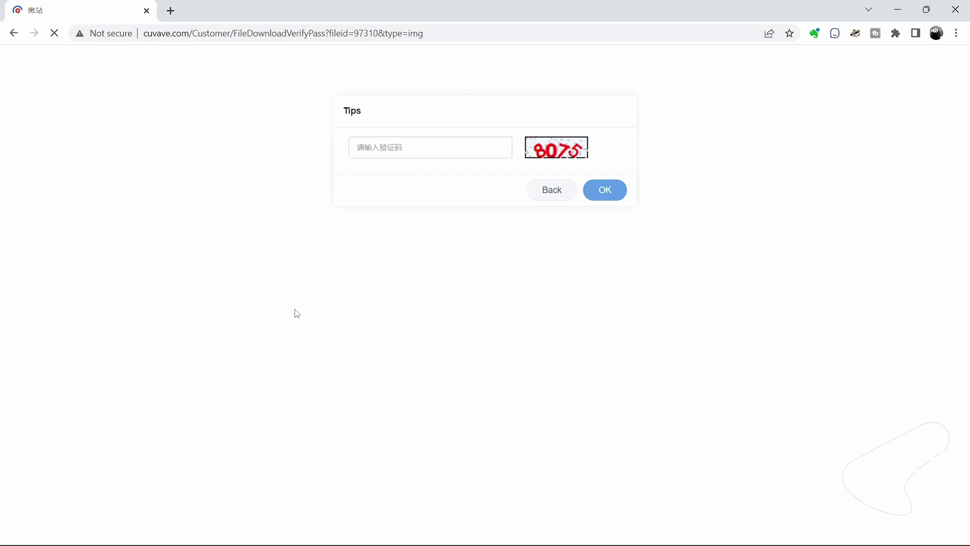
{"action": "left_click", "coordinate": [414, 149]}
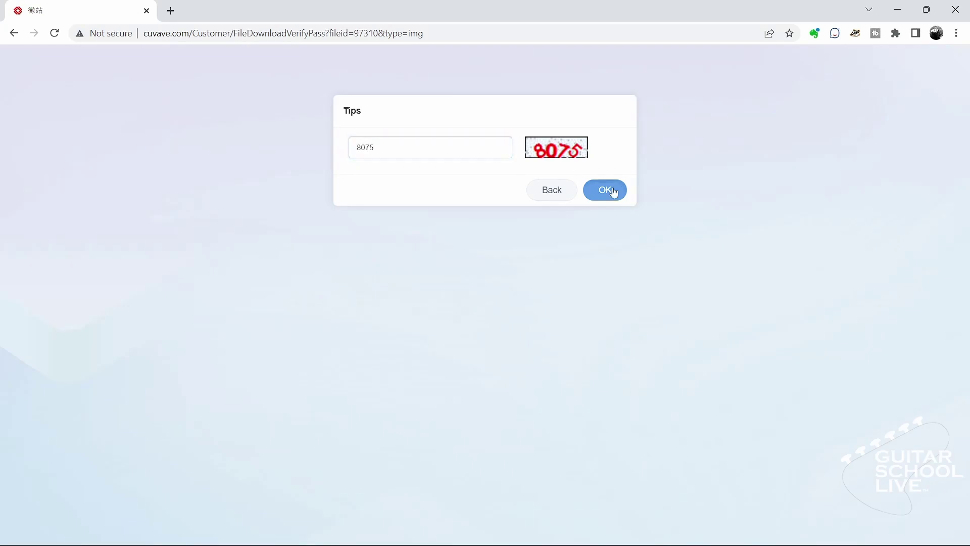
{"action": "left_click", "coordinate": [605, 189]}
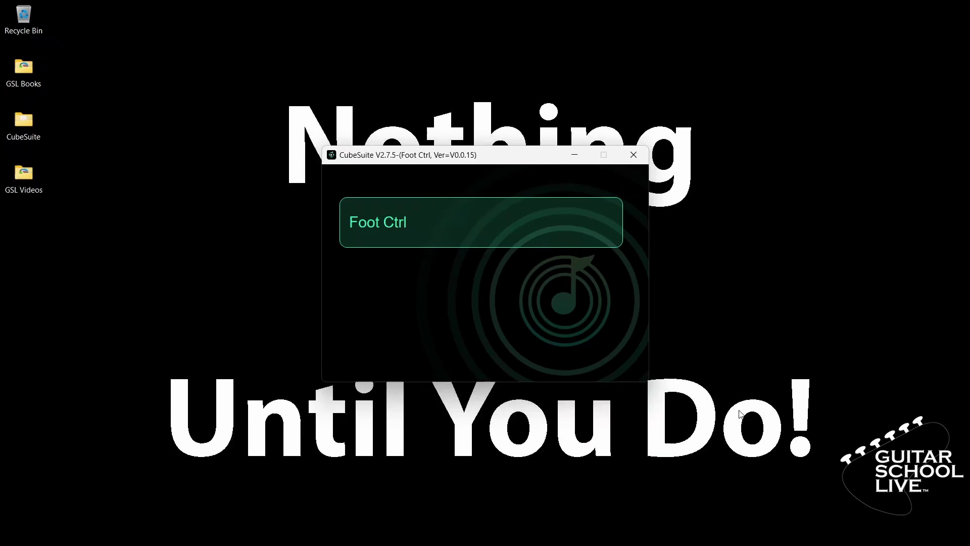
Put foot switch A in Advanced custom mode with 'Step short or step long'
{"action": "left_click", "coordinate": [380, 226]}
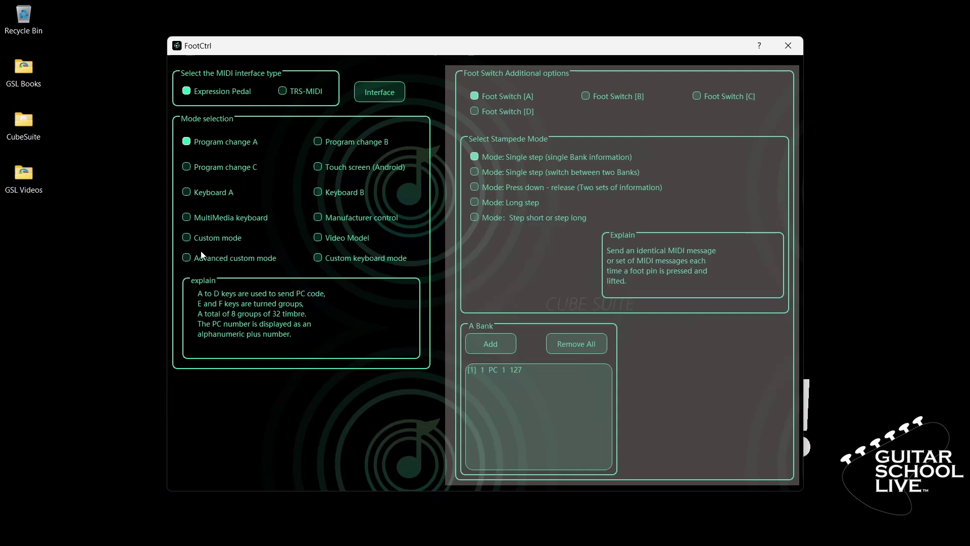
{"action": "left_click", "coordinate": [187, 258]}
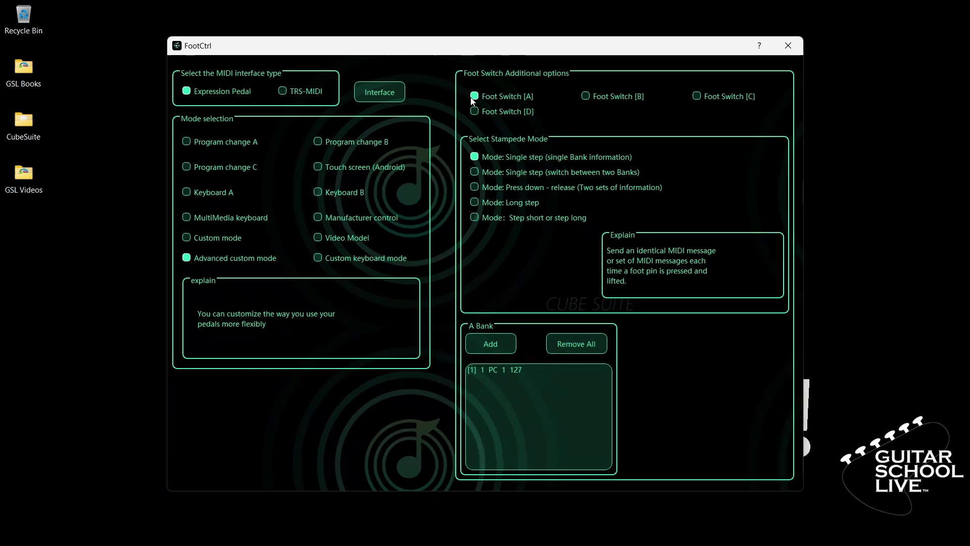
{"action": "left_click", "coordinate": [473, 218]}
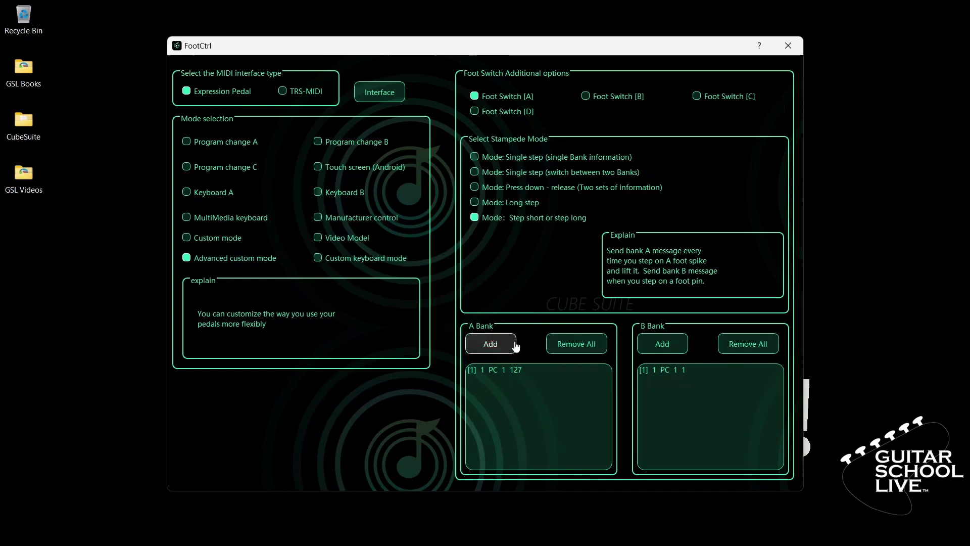
Change foot switch A's bank A message to CC 1 with Data2 127
{"action": "double_click", "coordinate": [510, 369]}
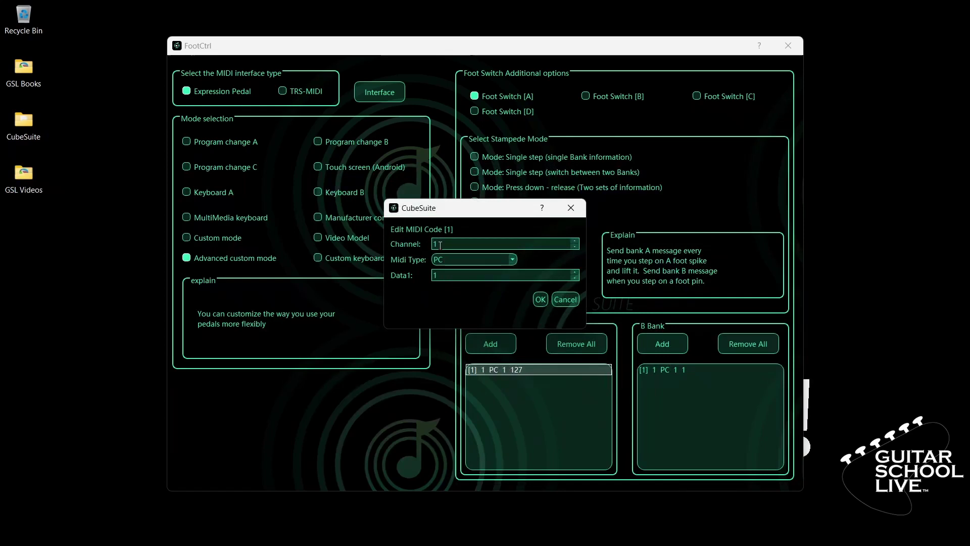
{"action": "left_click", "coordinate": [512, 261]}
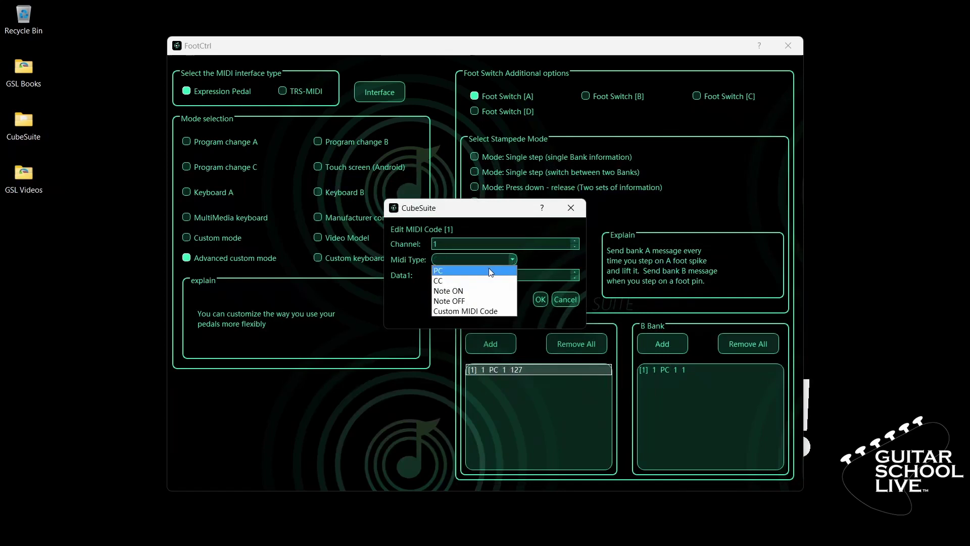
{"action": "left_click", "coordinate": [464, 280]}
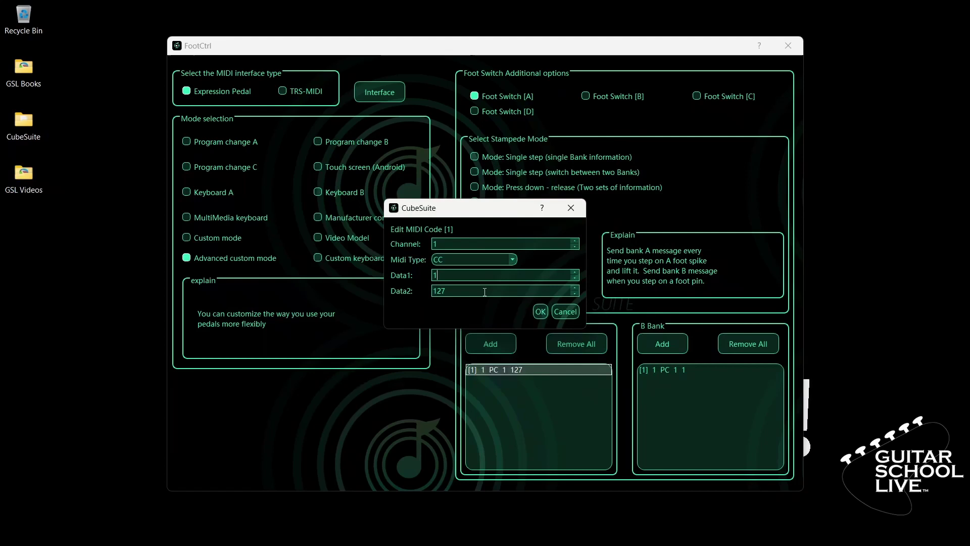
{"action": "left_click_drag", "start_coordinate": [455, 290], "coordinate": [424, 290]}
{"action": "type", "text": "12"}
{"action": "type", "text": "7"}
{"action": "left_click", "coordinate": [539, 312]}
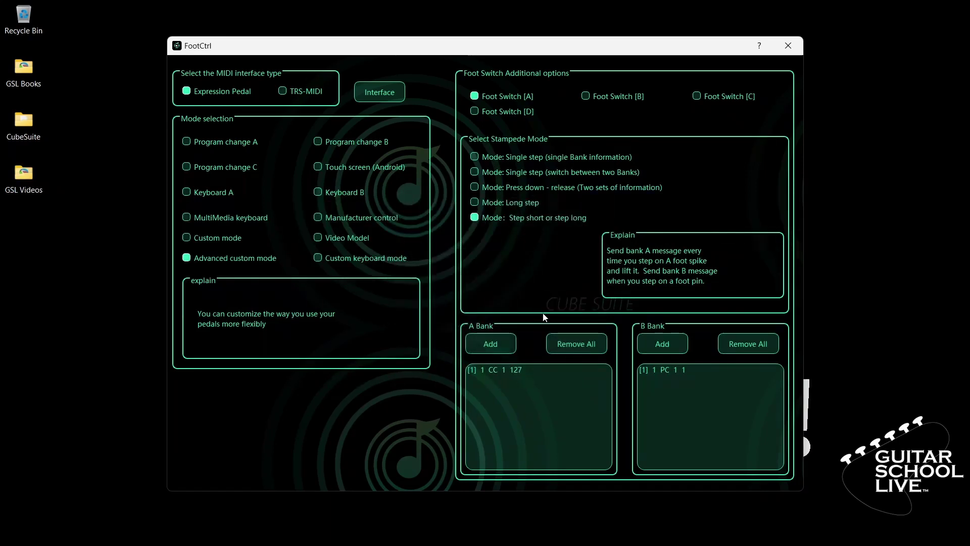
Set foot switch A's bank B message to program change 0
{"action": "left_click", "coordinate": [664, 370]}
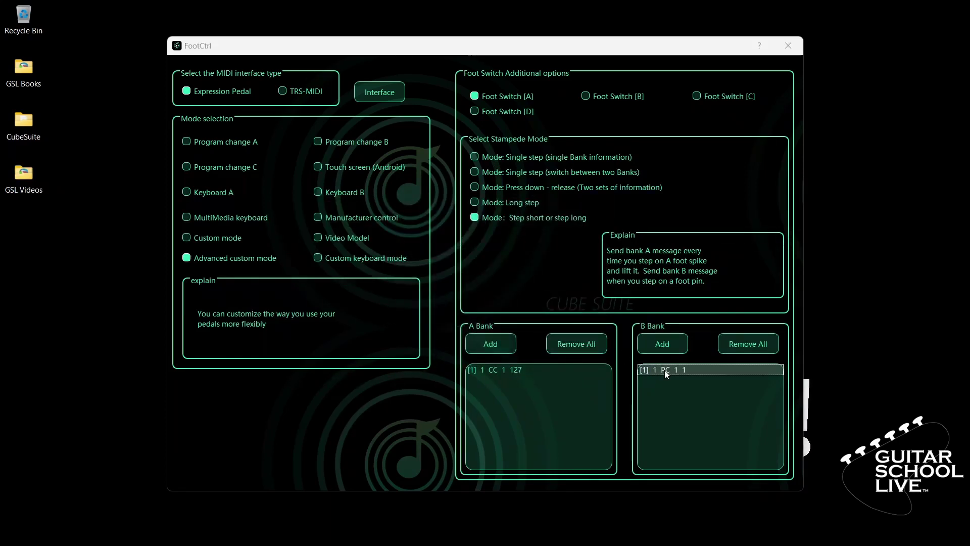
{"action": "double_click", "coordinate": [665, 370]}
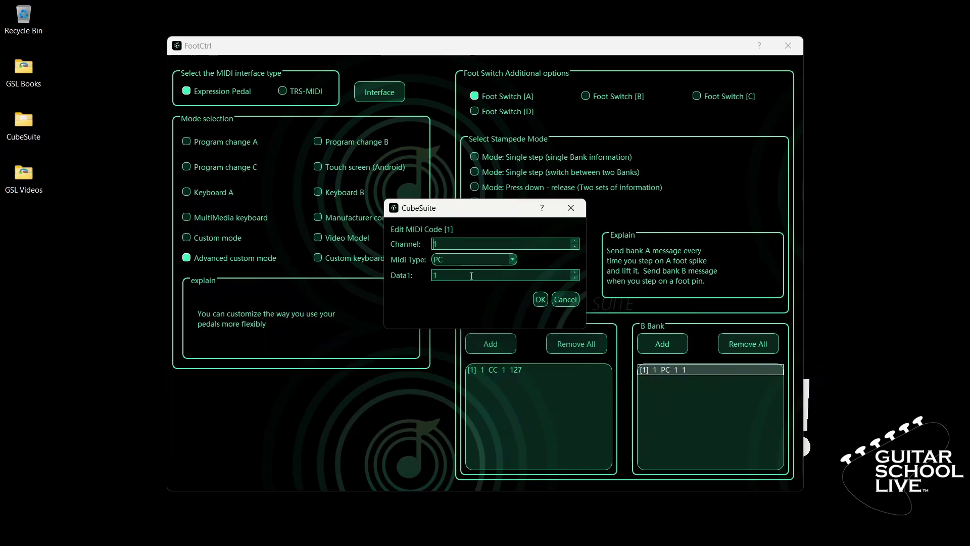
{"action": "double_click", "coordinate": [436, 276]}
{"action": "left_click", "coordinate": [541, 299]}
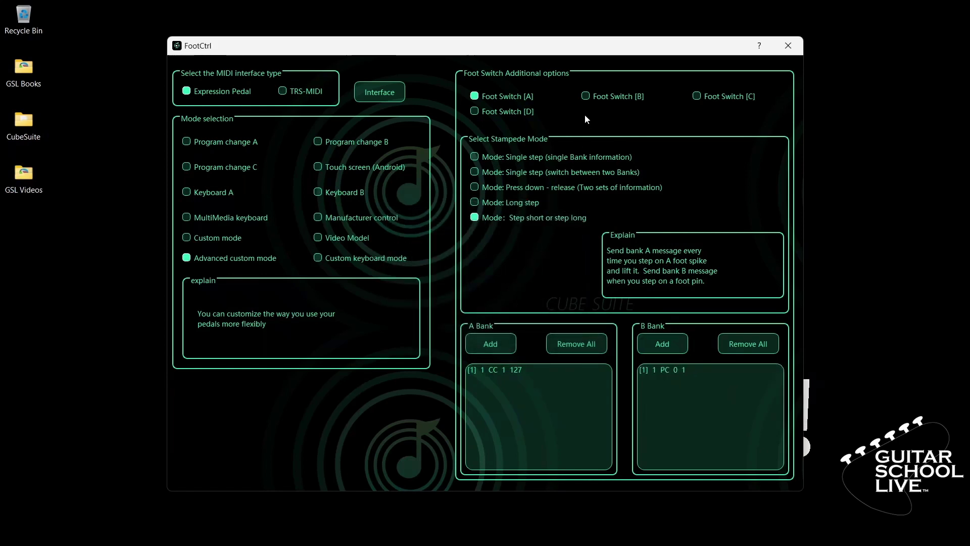
Set foot switch B to step short or long, with bank A sending CC 2 127
{"action": "left_click", "coordinate": [585, 97]}
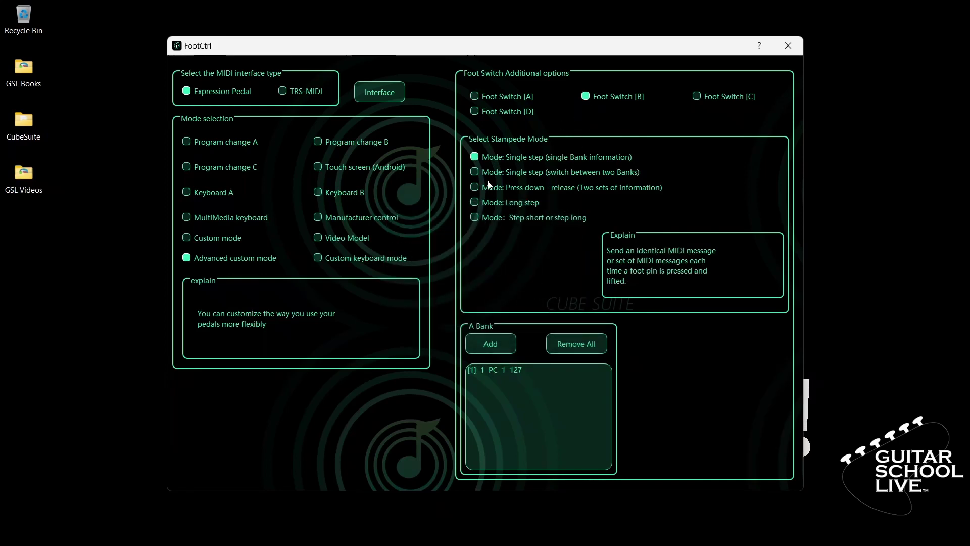
{"action": "left_click", "coordinate": [475, 219]}
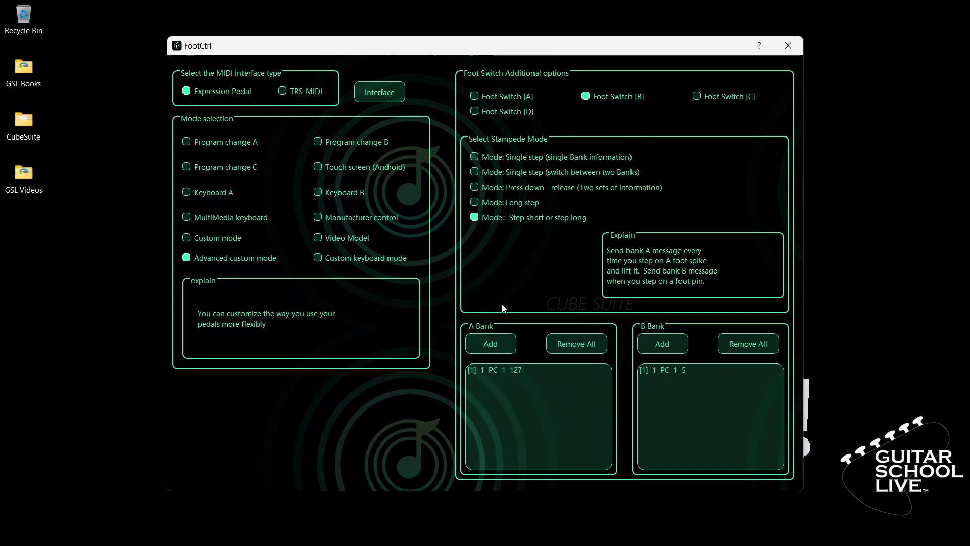
{"action": "left_click", "coordinate": [516, 370]}
{"action": "double_click", "coordinate": [516, 370]}
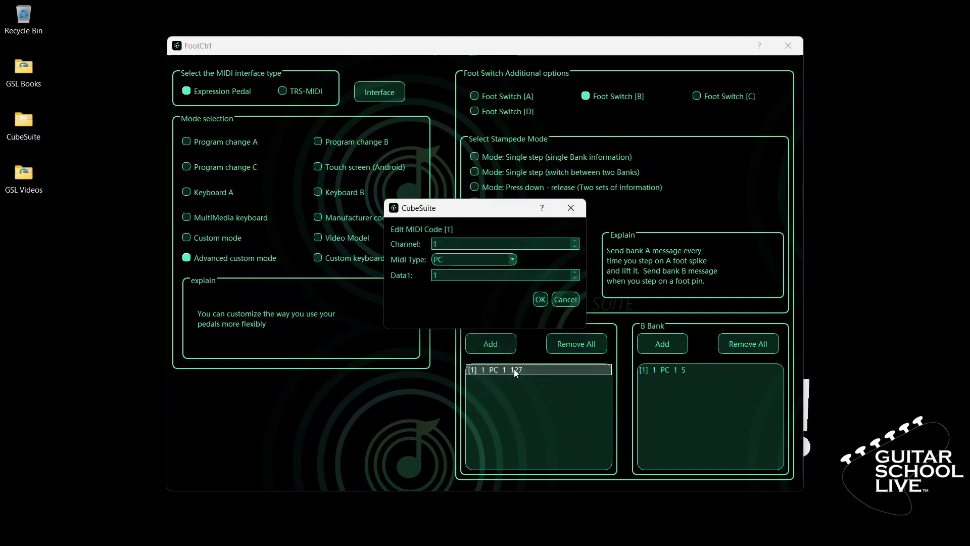
{"action": "left_click", "coordinate": [450, 243]}
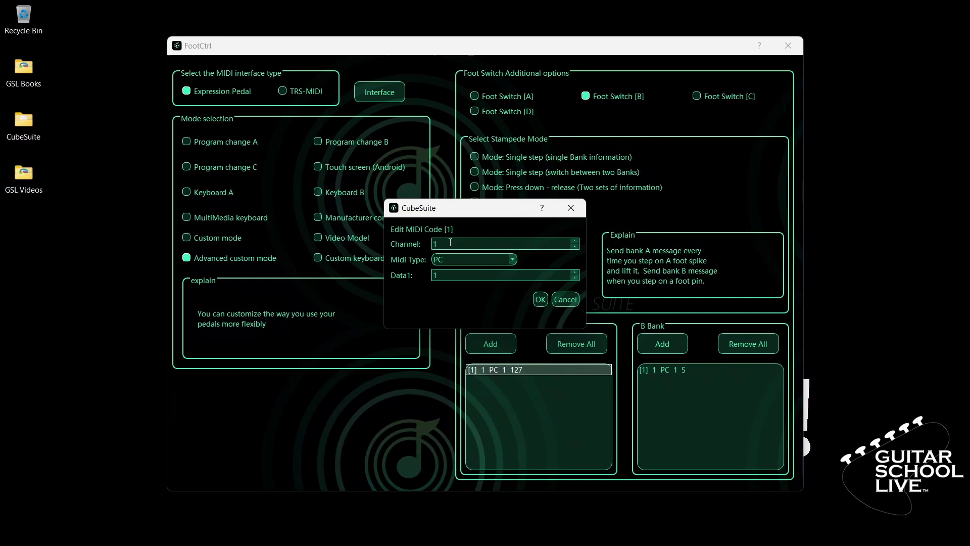
{"action": "left_click", "coordinate": [513, 260]}
{"action": "left_click", "coordinate": [468, 282]}
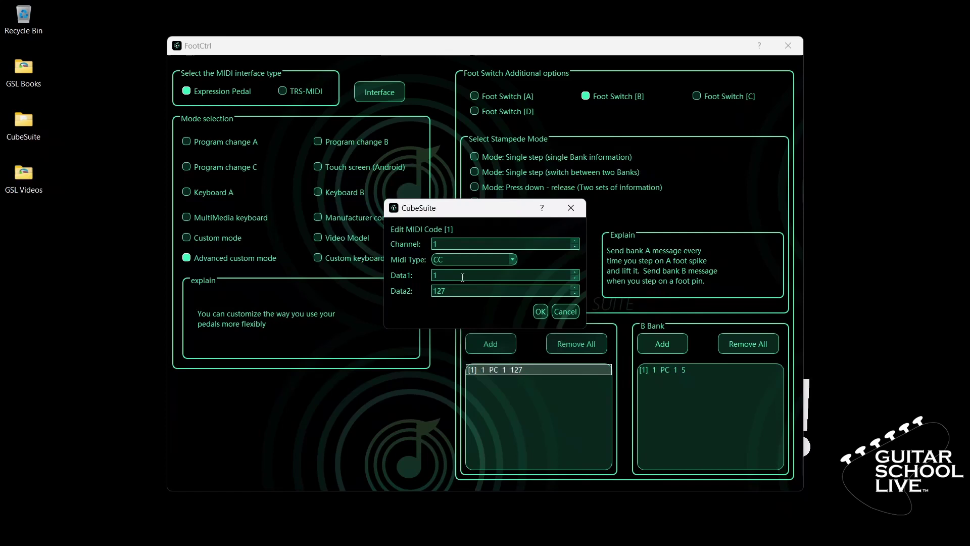
{"action": "double_click", "coordinate": [436, 274]}
{"action": "type", "text": "2"}
{"action": "left_click", "coordinate": [540, 312]}
Set foot switch B's bank B message to PC 1 5
{"action": "double_click", "coordinate": [660, 369]}
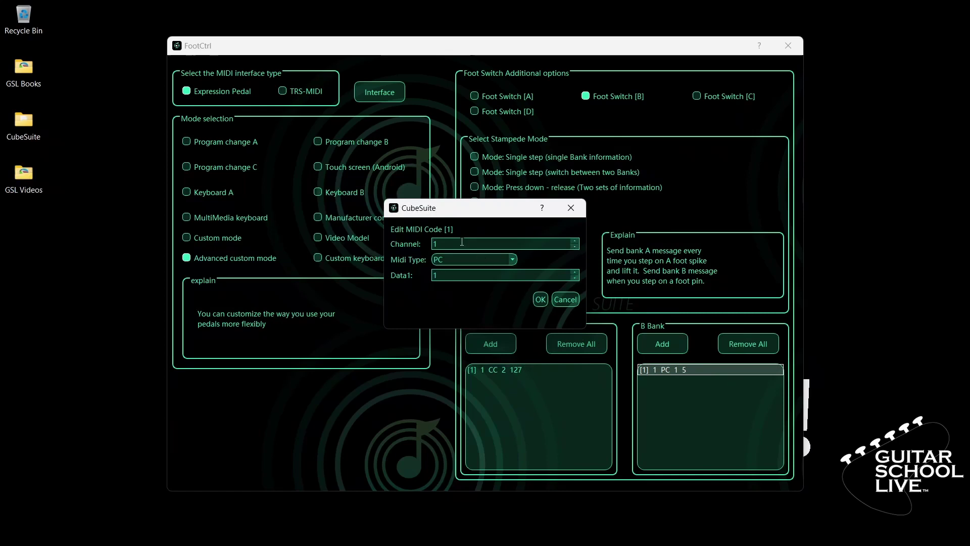
{"action": "left_click", "coordinate": [512, 260]}
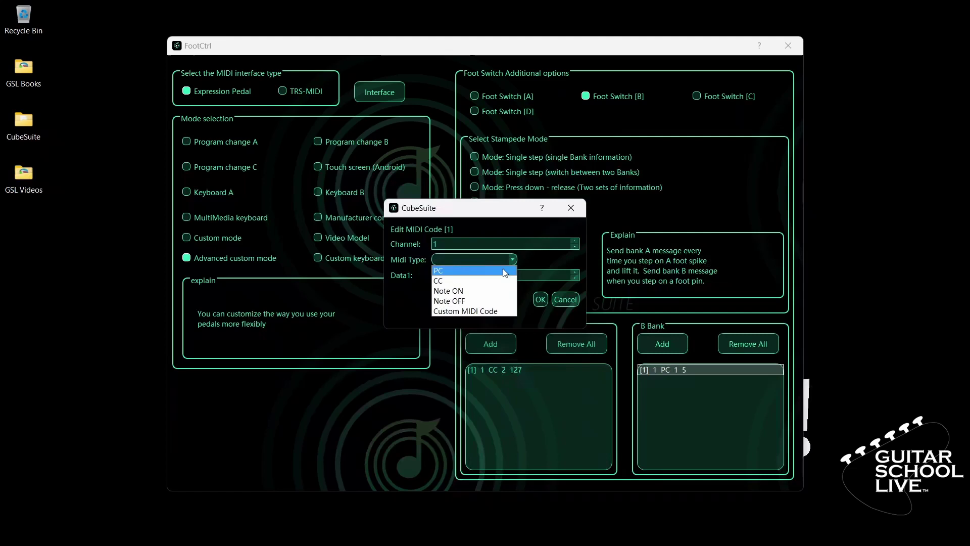
{"action": "left_click", "coordinate": [503, 269]}
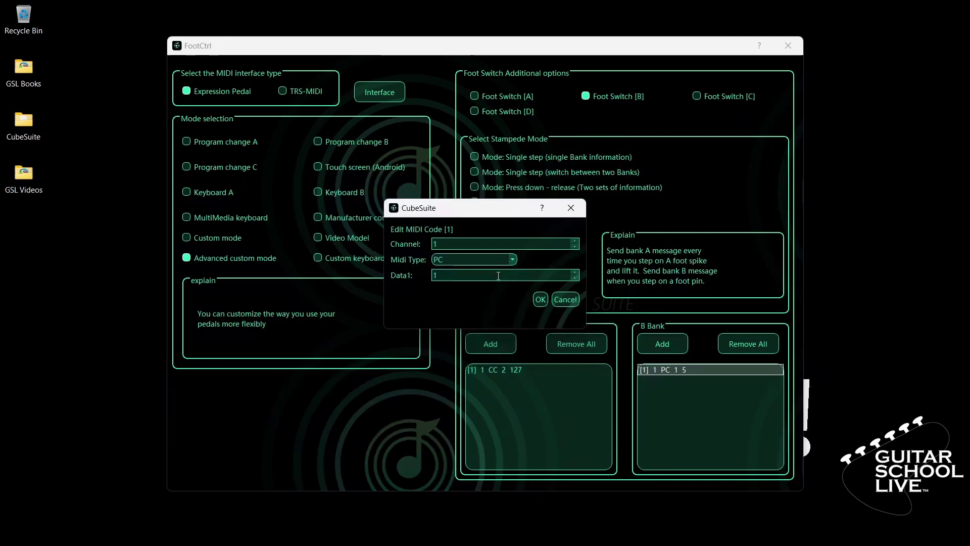
{"action": "double_click", "coordinate": [471, 274]}
{"action": "left_click", "coordinate": [540, 298]}
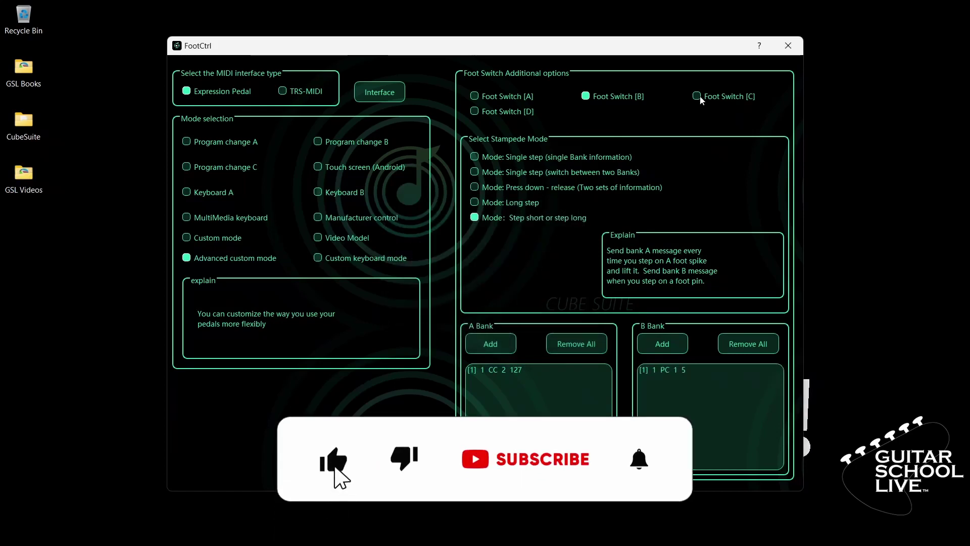
{"action": "left_click", "coordinate": [697, 96]}
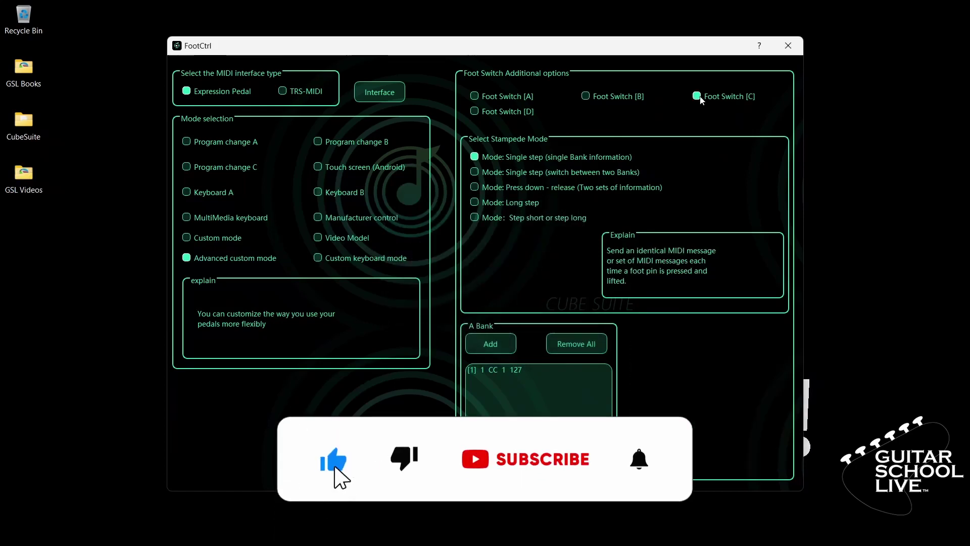
Set foot switch C to step short or long, with bank A sending CC 3 127
{"action": "left_click", "coordinate": [475, 218]}
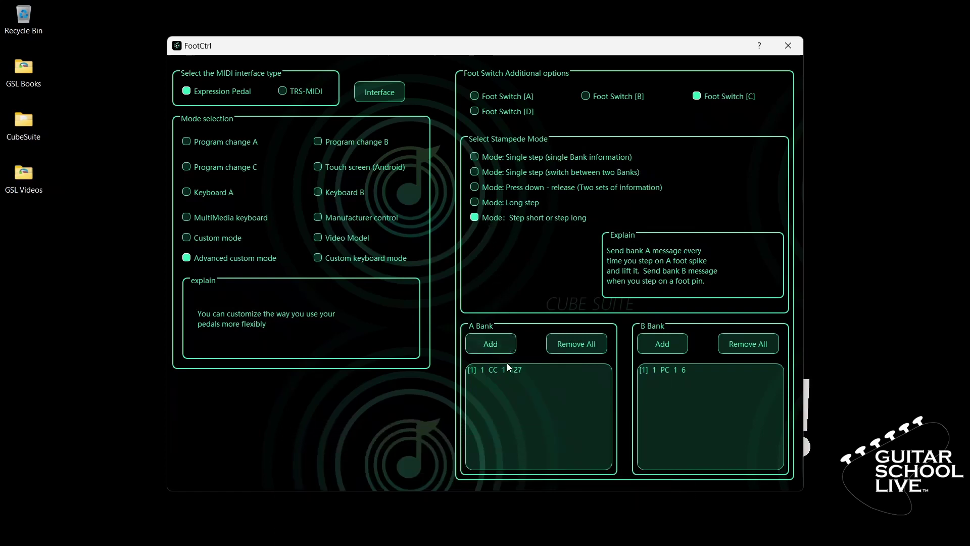
{"action": "left_click", "coordinate": [507, 369]}
{"action": "double_click", "coordinate": [508, 370]}
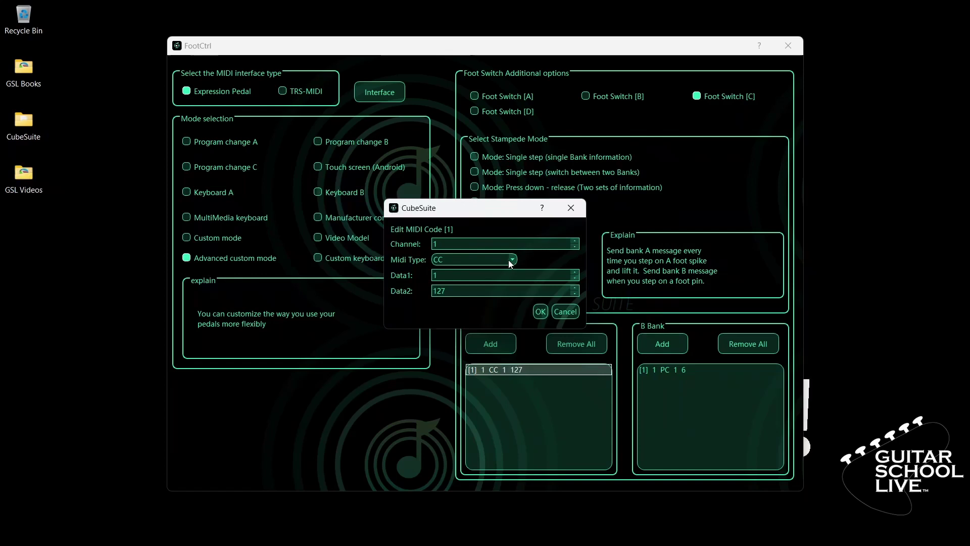
{"action": "left_click_drag", "start_coordinate": [457, 274], "coordinate": [425, 275]}
{"action": "type", "text": "3"}
{"action": "left_click", "coordinate": [540, 311]}
Set foot switch C's bank B message to program change 2 6
{"action": "left_click", "coordinate": [671, 370]}
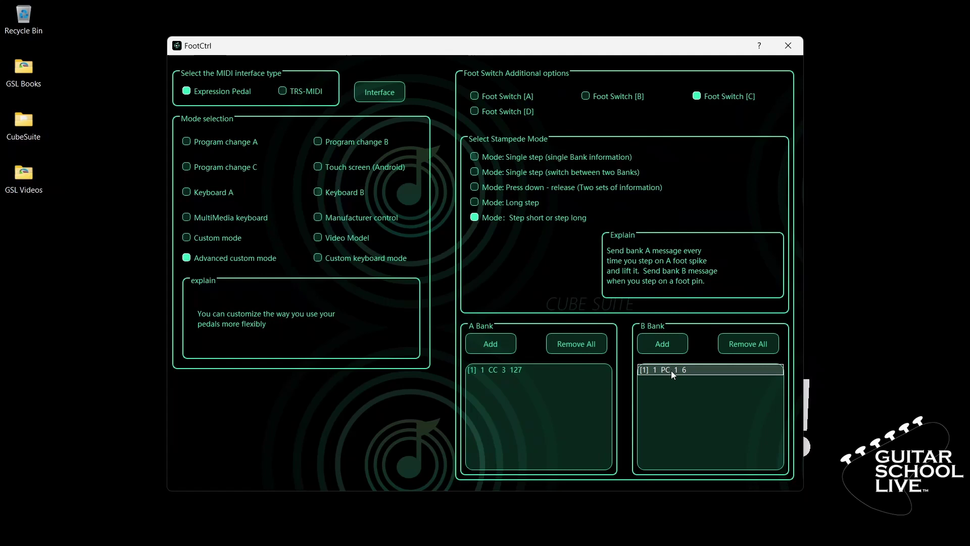
{"action": "double_click", "coordinate": [671, 371]}
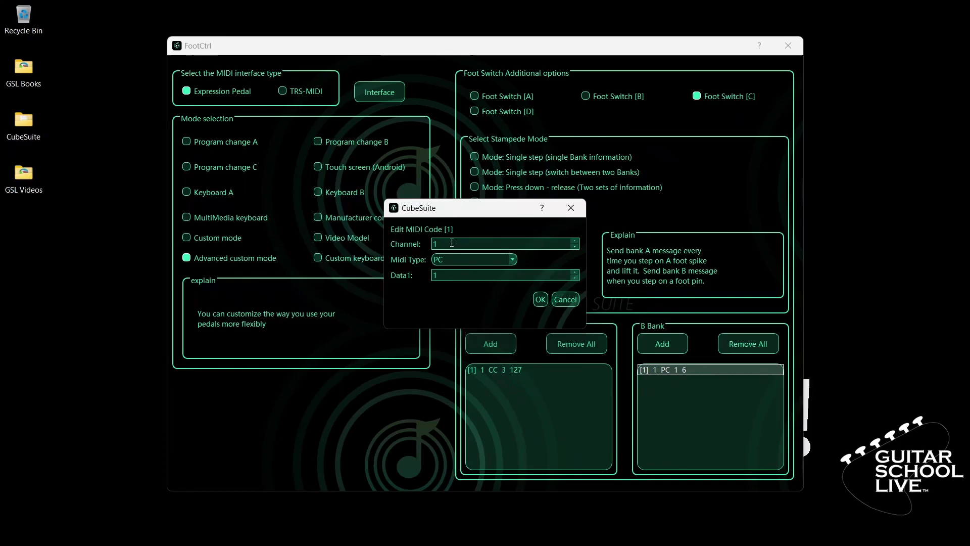
{"action": "left_click", "coordinate": [513, 260]}
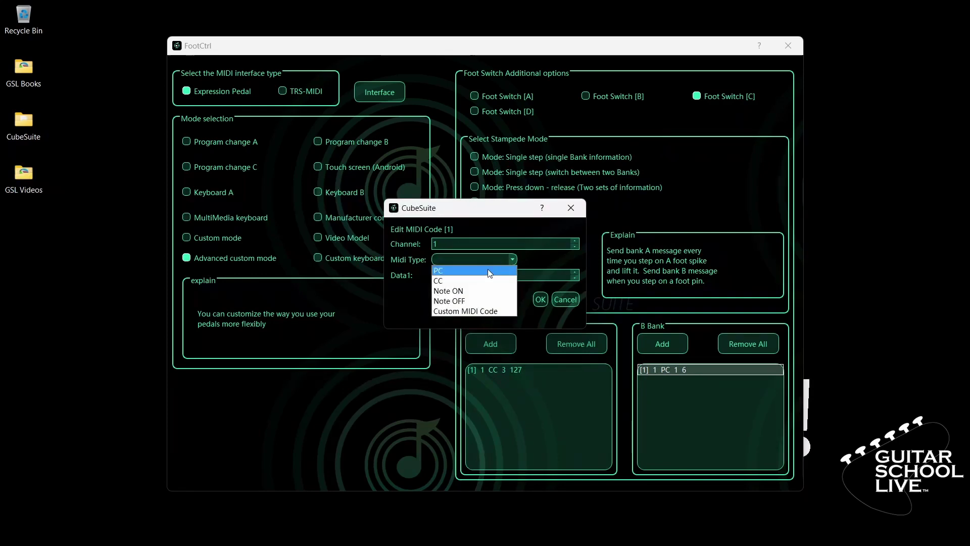
{"action": "left_click", "coordinate": [470, 267]}
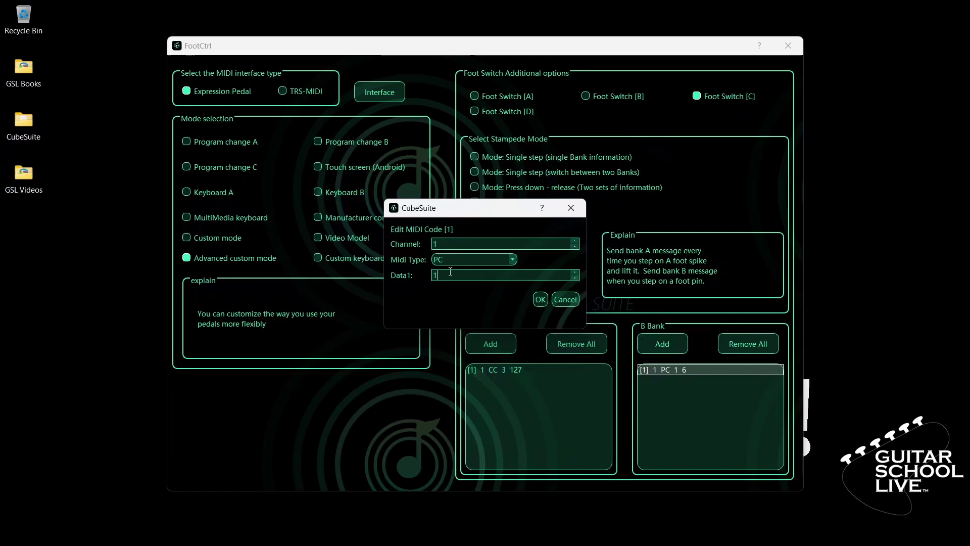
{"action": "type", "text": "2"}
{"action": "left_click", "coordinate": [541, 299]}
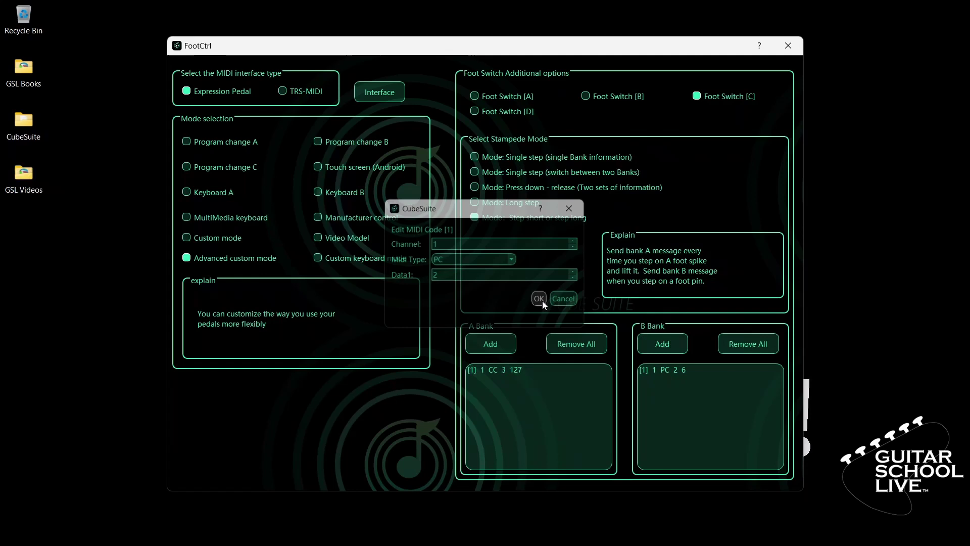
Set foot switch D to step short or long, with bank A sending CC 4 127
{"action": "left_click", "coordinate": [503, 114]}
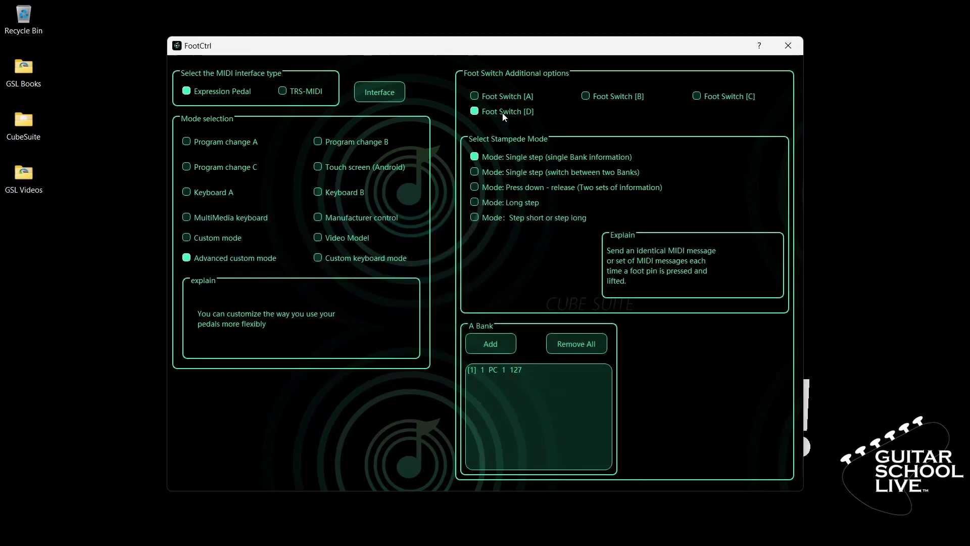
{"action": "left_click", "coordinate": [491, 220]}
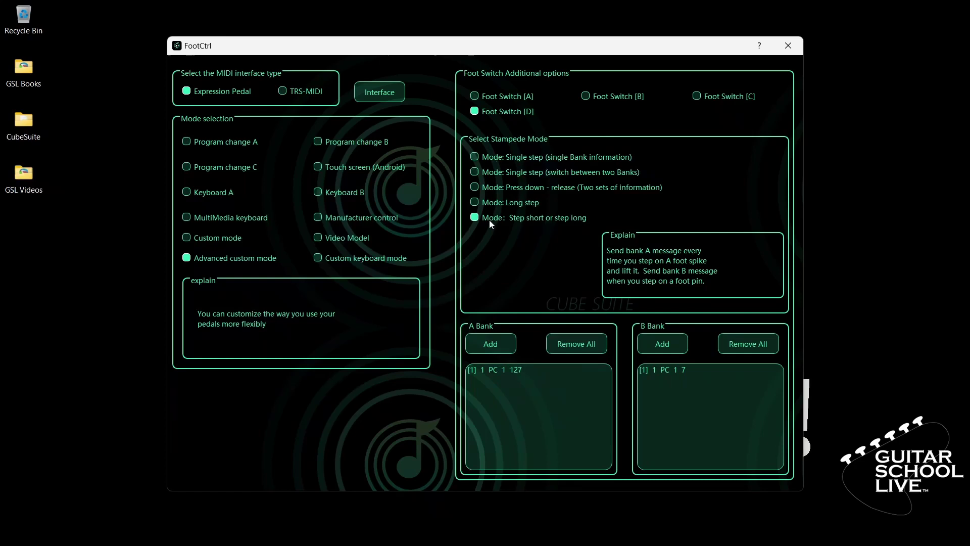
{"action": "left_click", "coordinate": [513, 369]}
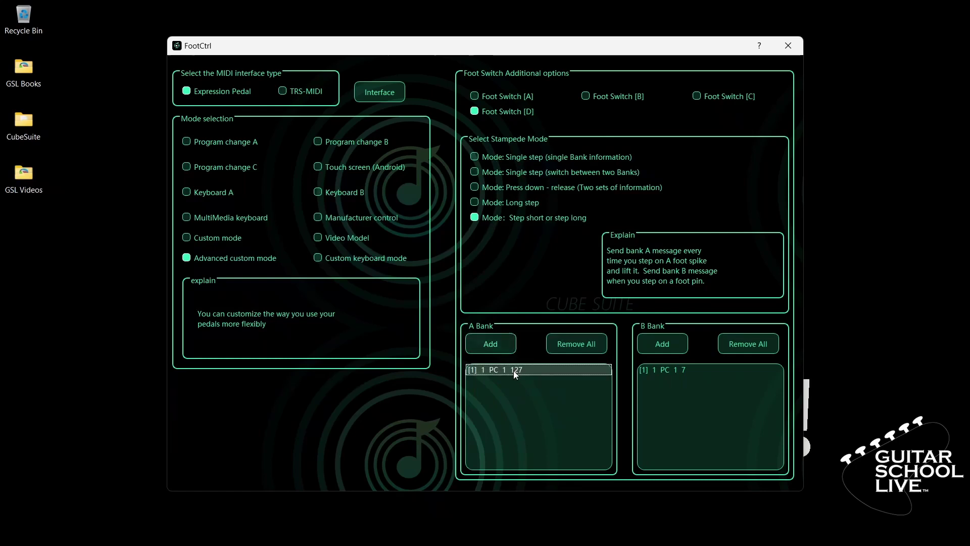
{"action": "double_click", "coordinate": [514, 370]}
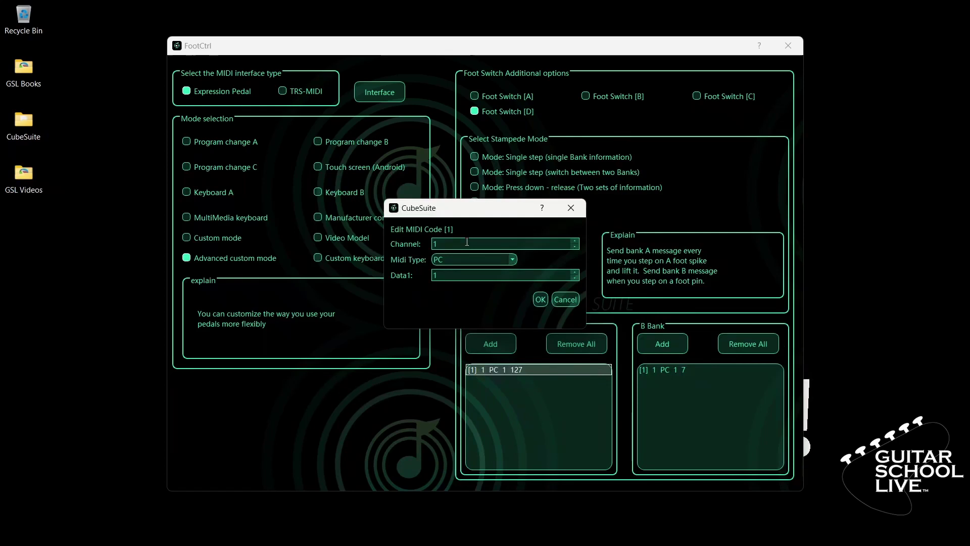
{"action": "left_click", "coordinate": [513, 259]}
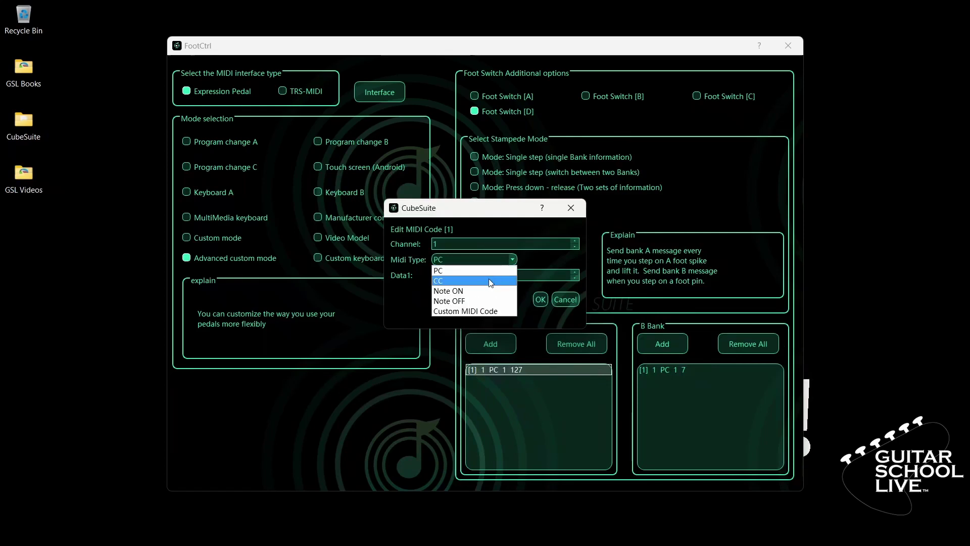
{"action": "left_click", "coordinate": [447, 278]}
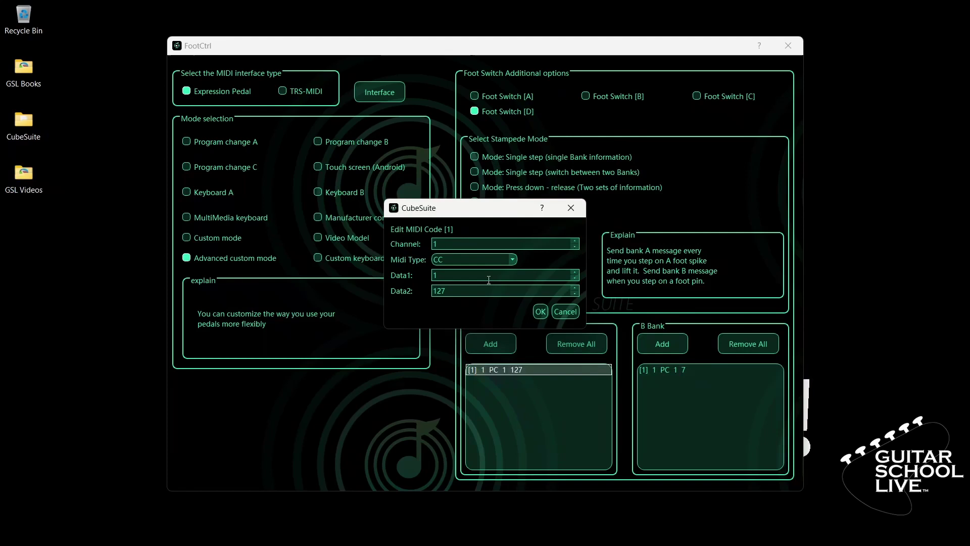
{"action": "double_click", "coordinate": [434, 276]}
{"action": "type", "text": "4"}
{"action": "left_click", "coordinate": [543, 309]}
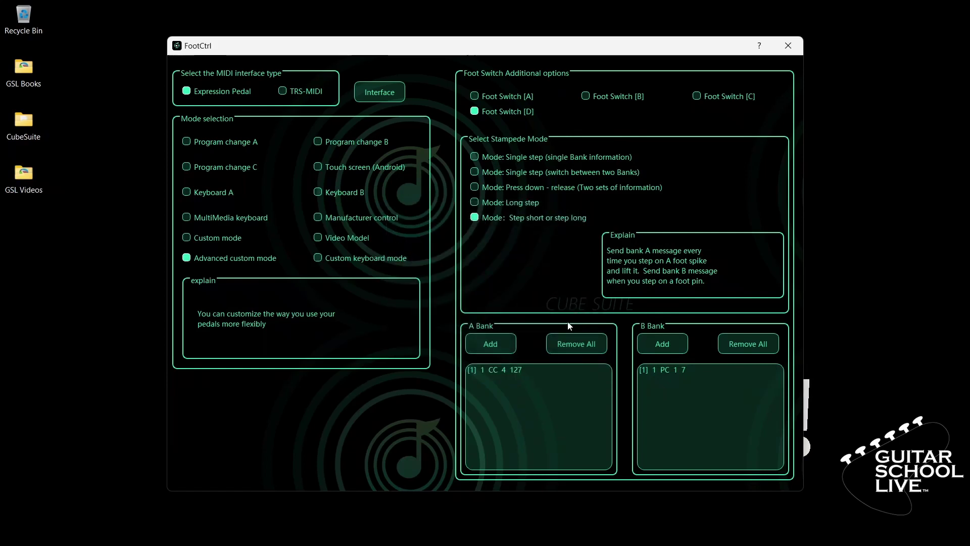
Set foot switch D's bank B message to program change 3 7
{"action": "double_click", "coordinate": [654, 371]}
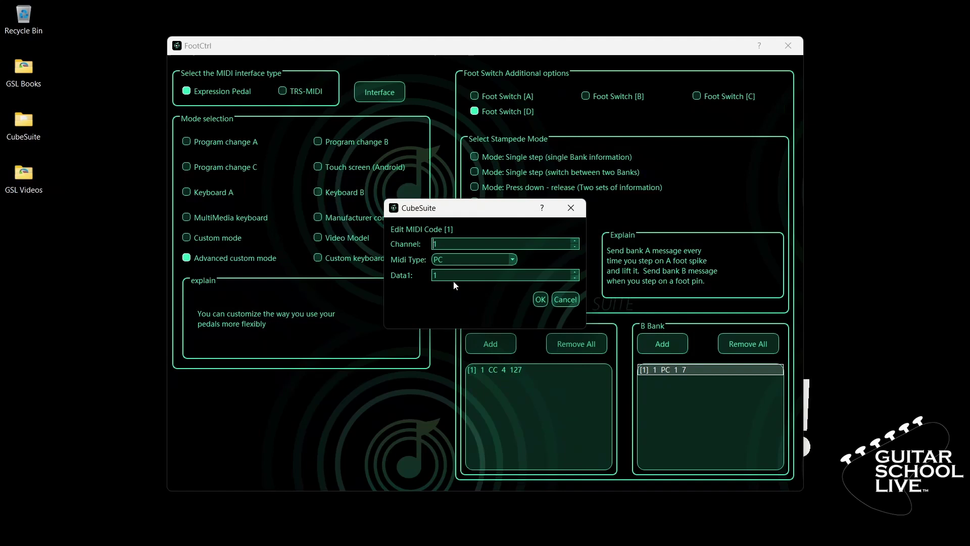
{"action": "left_click", "coordinate": [440, 241]}
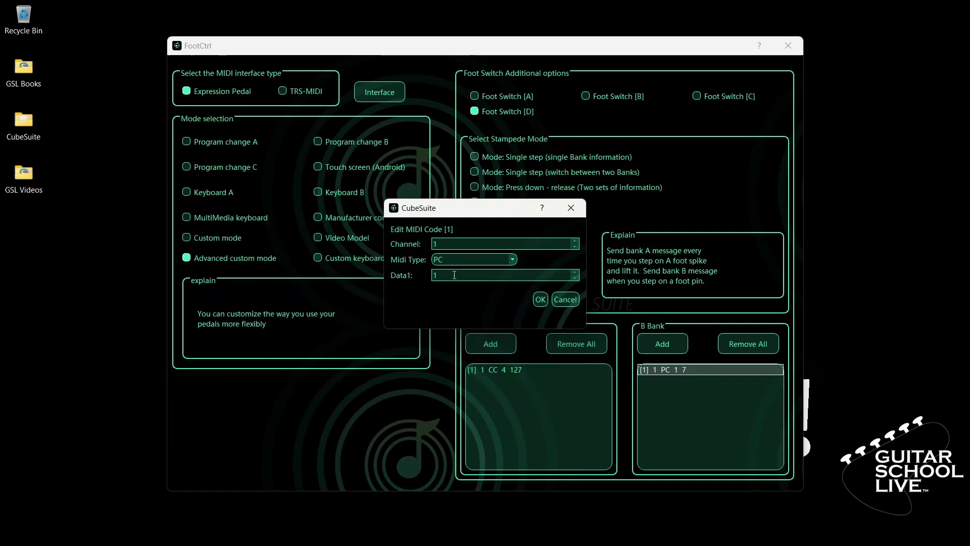
{"action": "left_click_drag", "start_coordinate": [447, 275], "coordinate": [415, 275]}
{"action": "type", "text": "3"}
{"action": "left_click", "coordinate": [539, 299]}
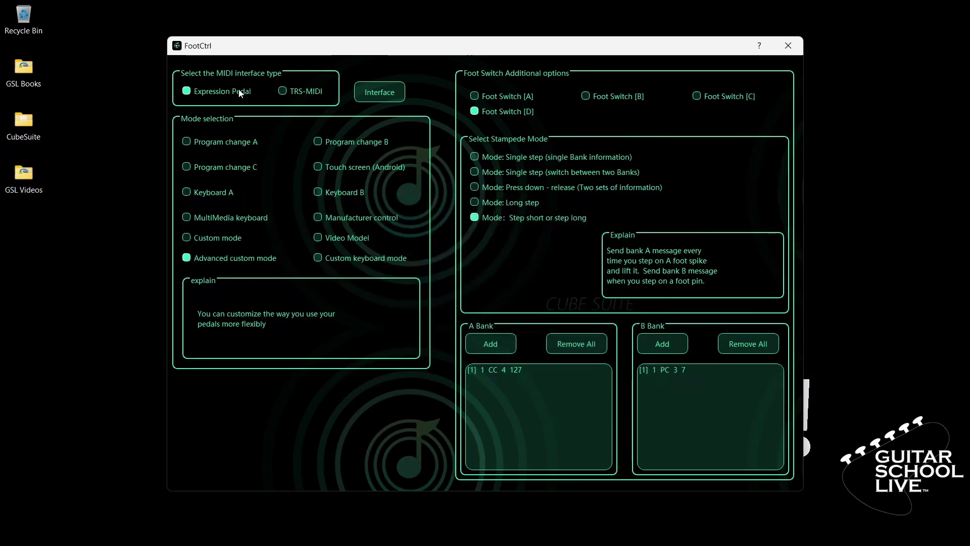
Add a new message to the expression pedal's message list
{"action": "left_click", "coordinate": [378, 94]}
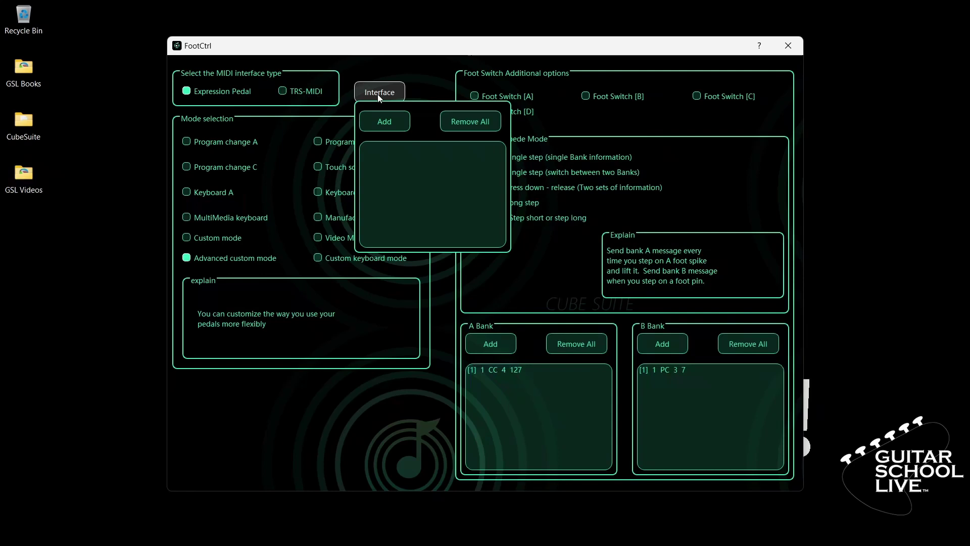
{"action": "left_click", "coordinate": [384, 121]}
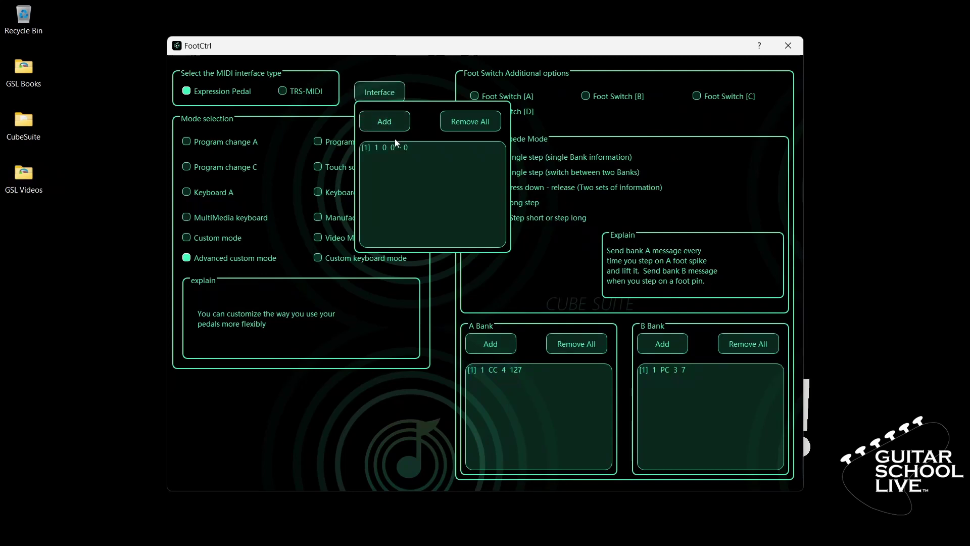
{"action": "double_click", "coordinate": [398, 147]}
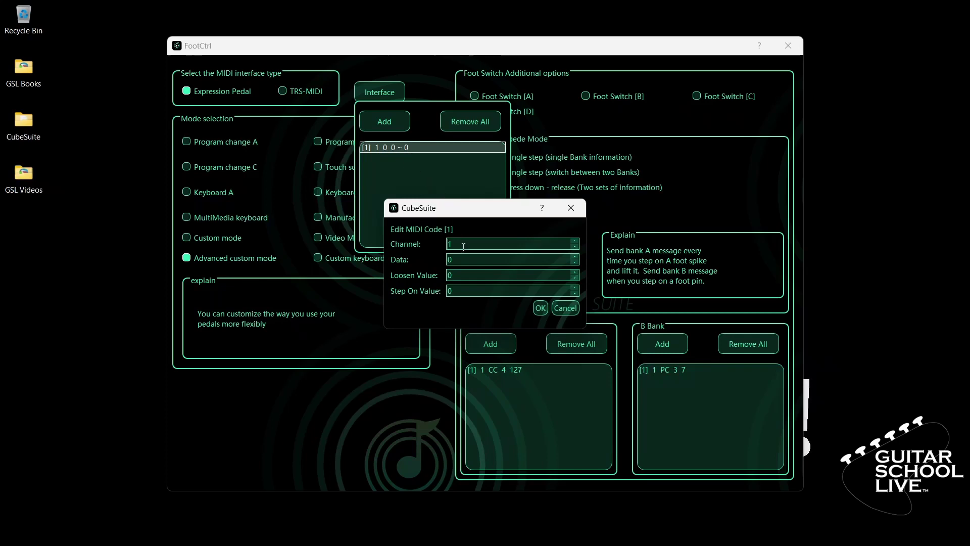
Make the pedal message send data 11 (127 loosened, 0 stepped on) and close FootCtrl
{"action": "double_click", "coordinate": [450, 259]}
{"action": "type", "text": "11"}
{"action": "left_click", "coordinate": [452, 275]}
{"action": "key", "text": "BackSpace"}
{"action": "type", "text": "12"}
{"action": "type", "text": "7"}
{"action": "left_click", "coordinate": [540, 308]}
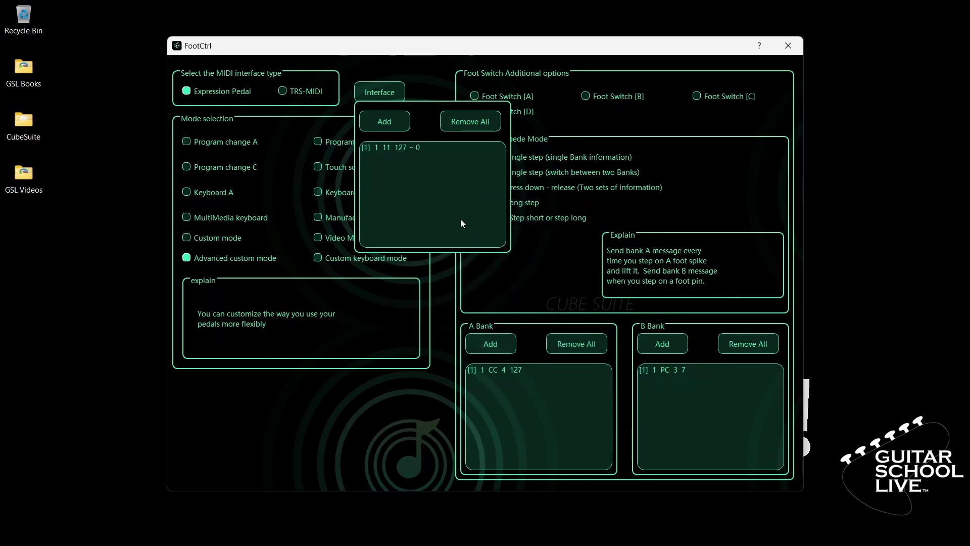
{"action": "left_click", "coordinate": [379, 91]}
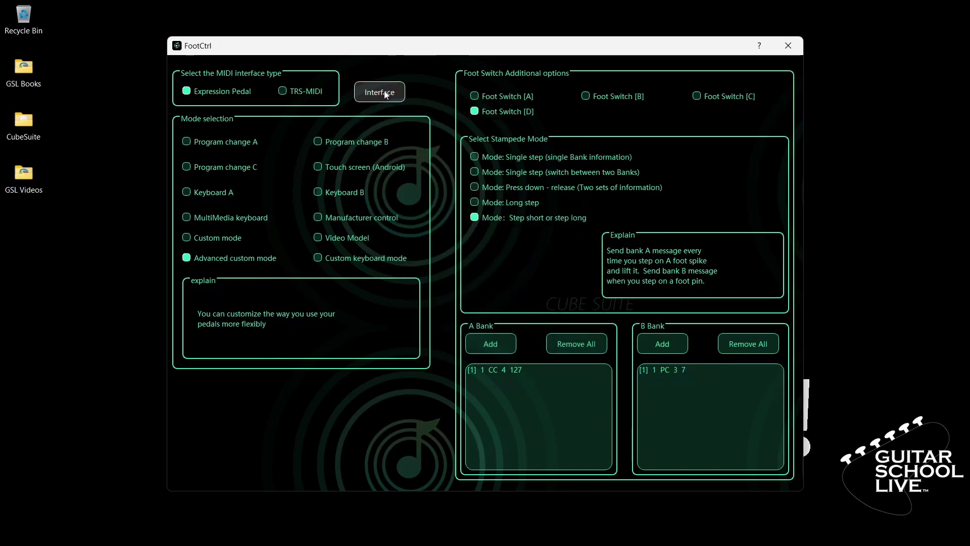
{"action": "left_click", "coordinate": [794, 44]}
Close CubeSuite and enable the USB-Midi MIDI input with control in REAPER preferences
{"action": "left_click", "coordinate": [636, 153]}
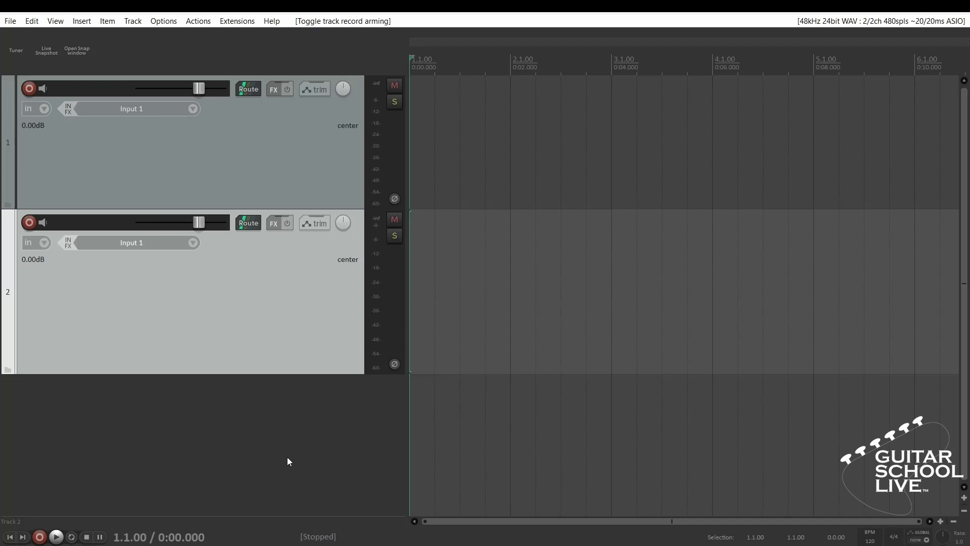
{"action": "left_click", "coordinate": [162, 21]}
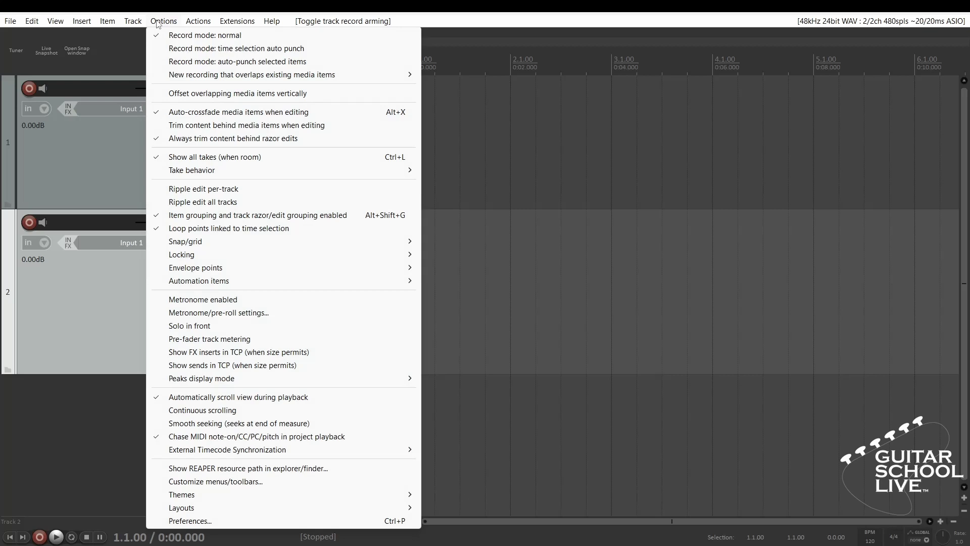
{"action": "left_click", "coordinate": [212, 520]}
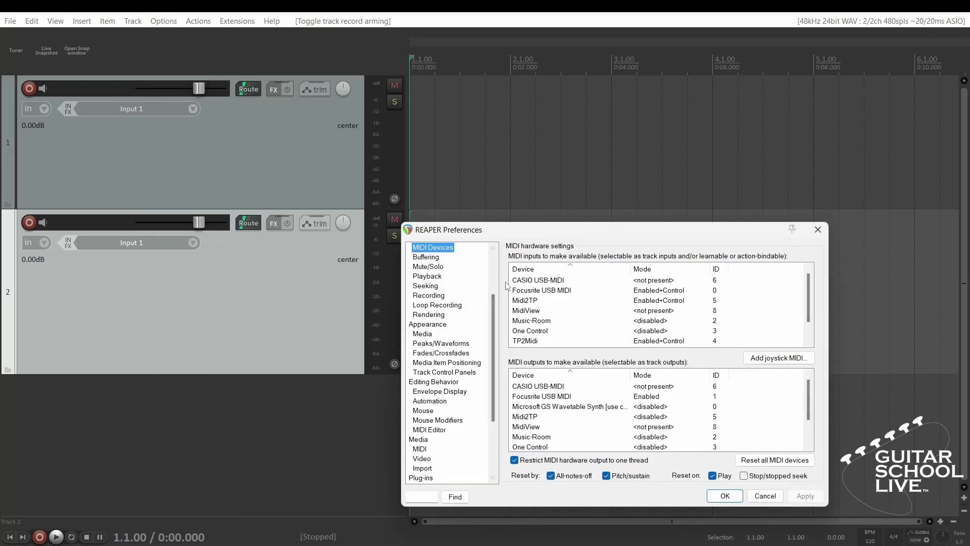
{"action": "scroll", "coordinate": [525, 294], "scroll_direction": "down", "scroll_amount": 2}
{"action": "double_click", "coordinate": [526, 331]}
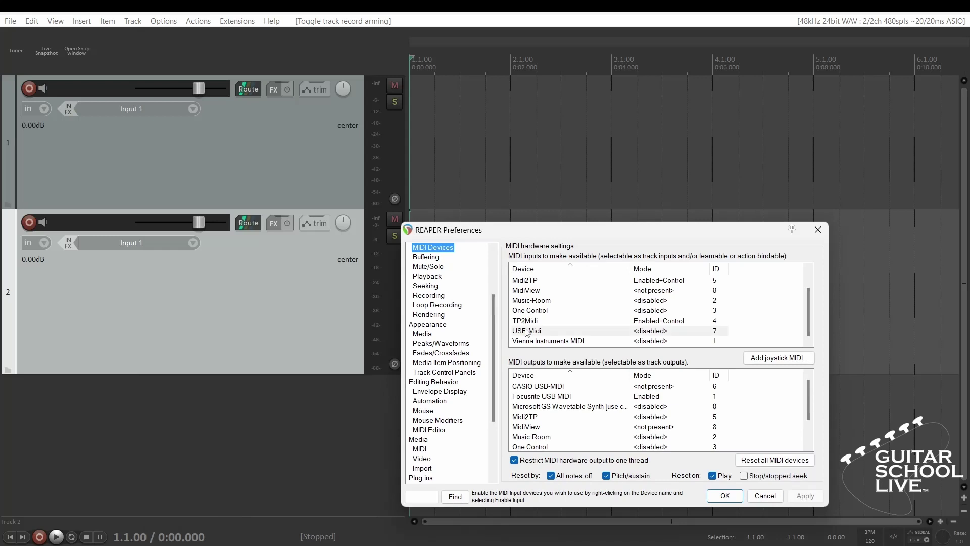
{"action": "left_click", "coordinate": [281, 205]}
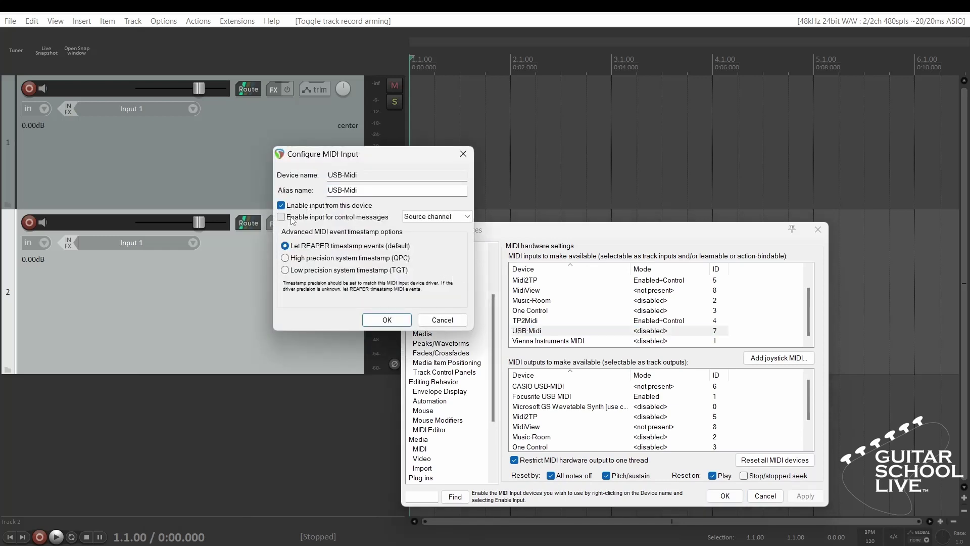
{"action": "left_click", "coordinate": [281, 217]}
{"action": "left_click", "coordinate": [387, 320]}
{"action": "scroll", "coordinate": [560, 420], "scroll_direction": "down", "scroll_amount": 2}
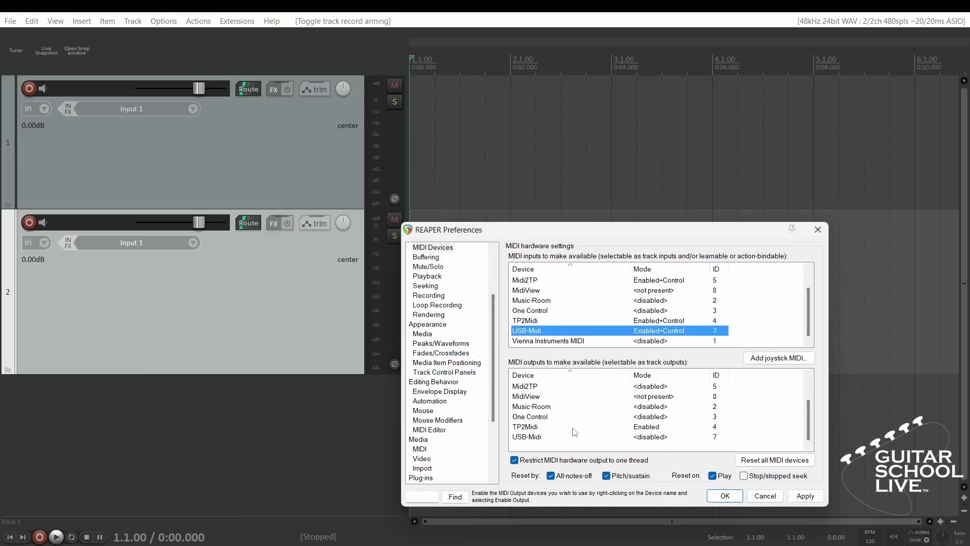
Enable the USB-Midi MIDI output, then apply and close preferences
{"action": "left_click", "coordinate": [533, 438]}
{"action": "double_click", "coordinate": [533, 438]}
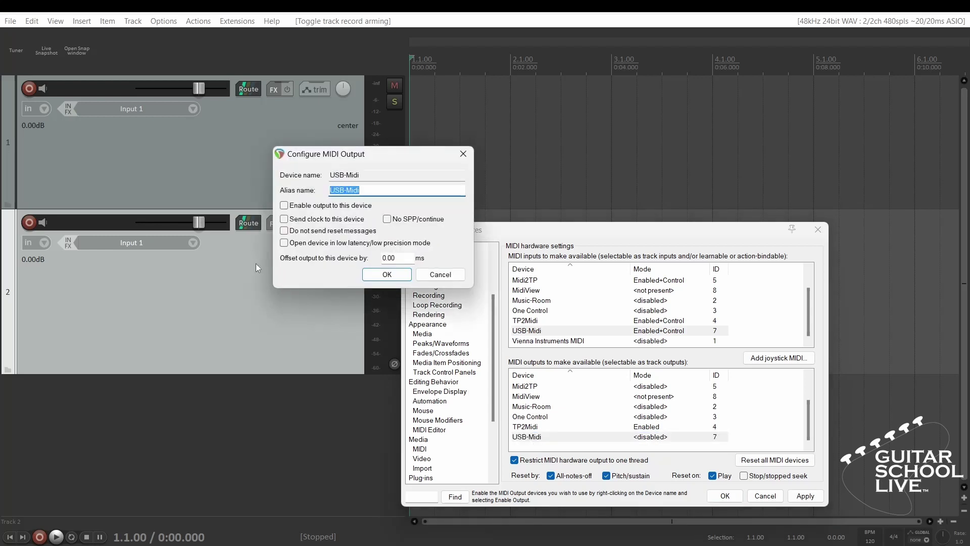
{"action": "left_click", "coordinate": [283, 206]}
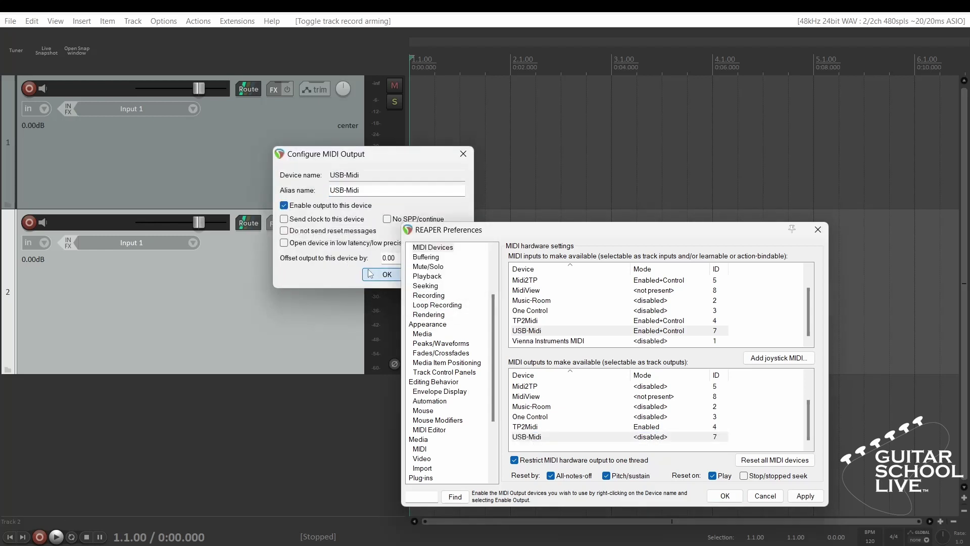
{"action": "left_click", "coordinate": [386, 274]}
{"action": "left_click", "coordinate": [805, 496]}
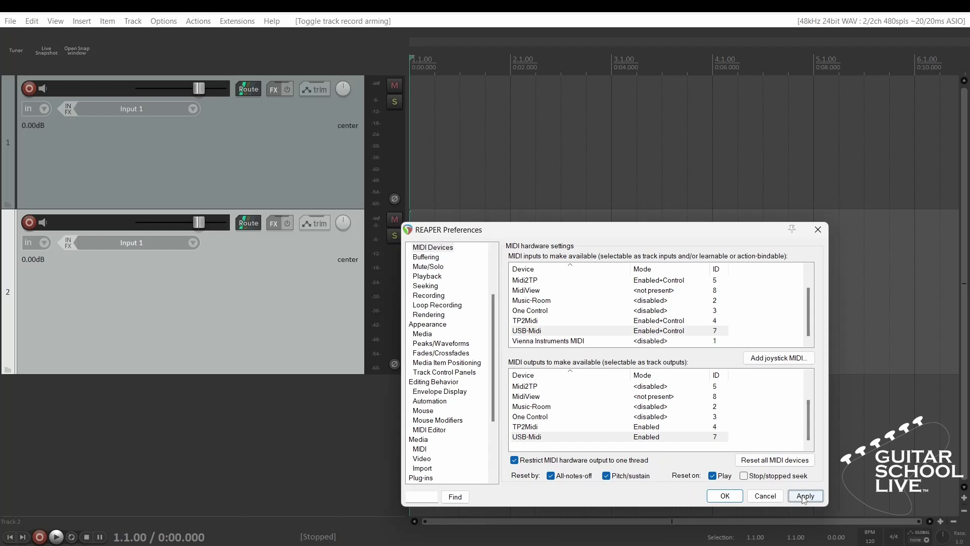
{"action": "left_click", "coordinate": [724, 496]}
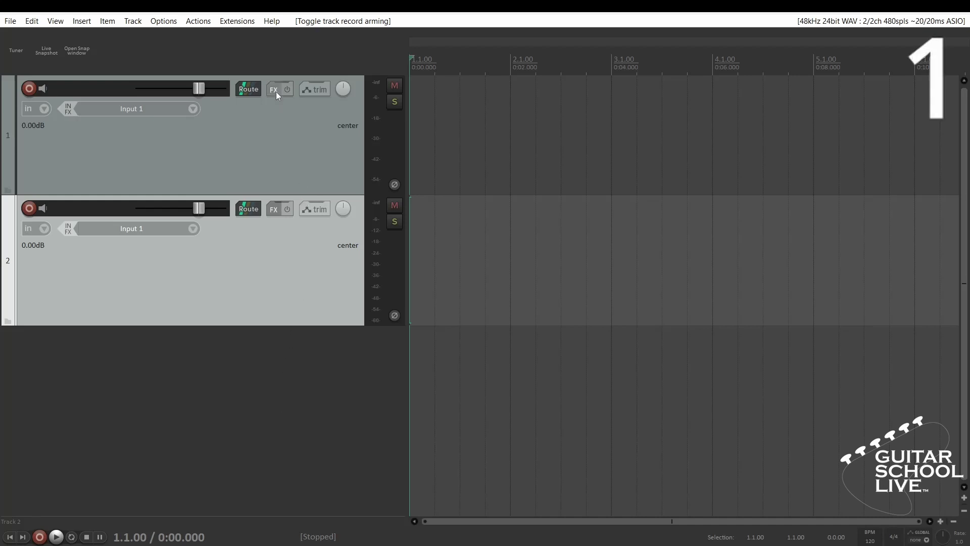
Add BIAS FX 2 to track 1 and move its window aside
{"action": "left_click", "coordinate": [275, 90]}
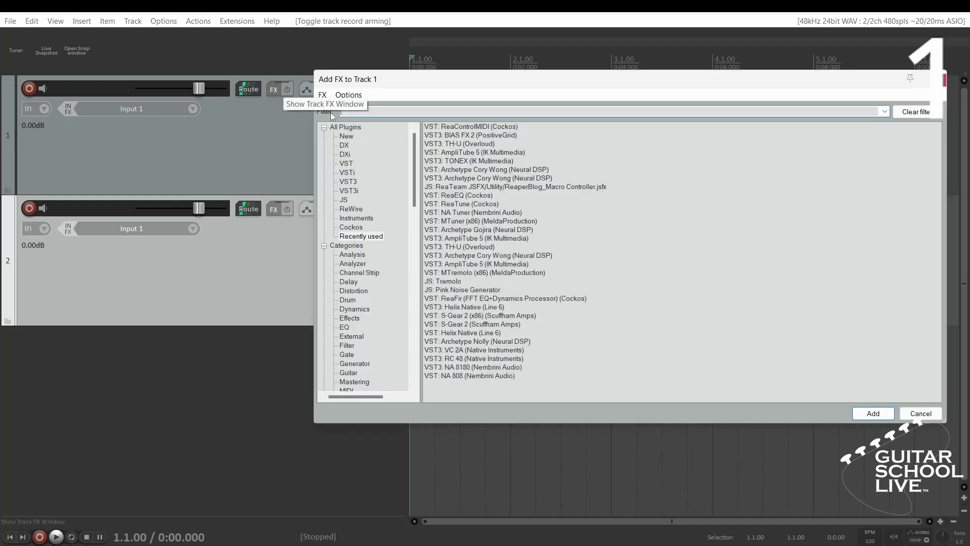
{"action": "double_click", "coordinate": [464, 135]}
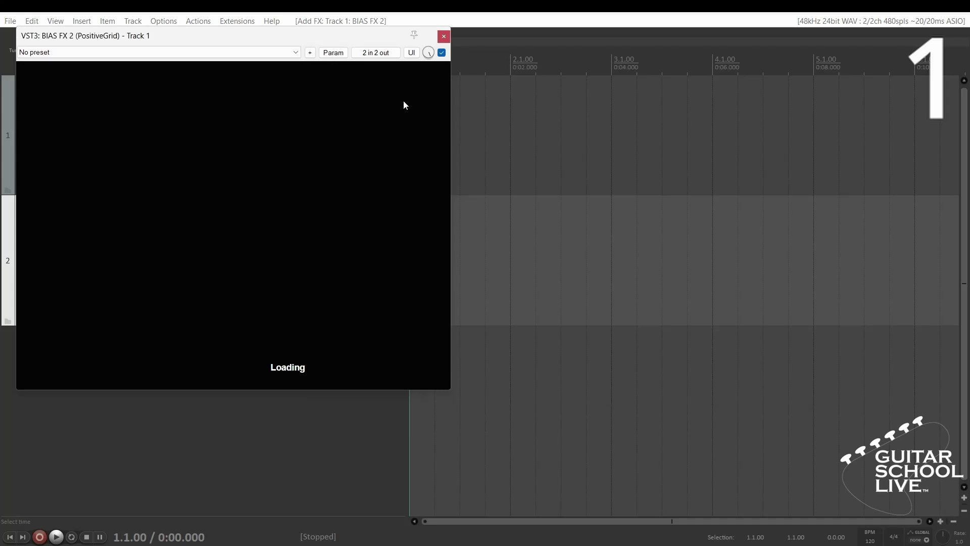
{"action": "left_click_drag", "start_coordinate": [333, 40], "coordinate": [718, 95]}
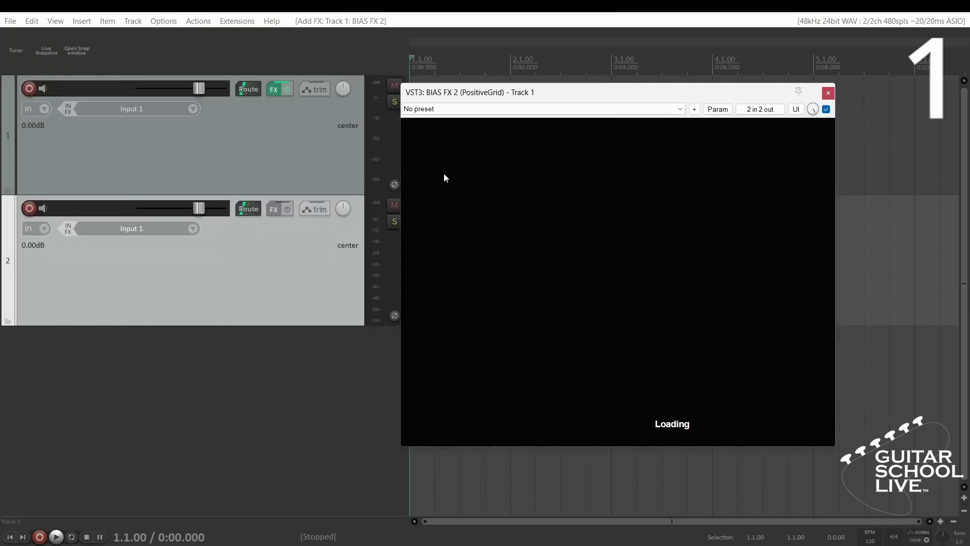
Add ReaControlMIDI to track 2 and close its window
{"action": "left_click", "coordinate": [274, 209]}
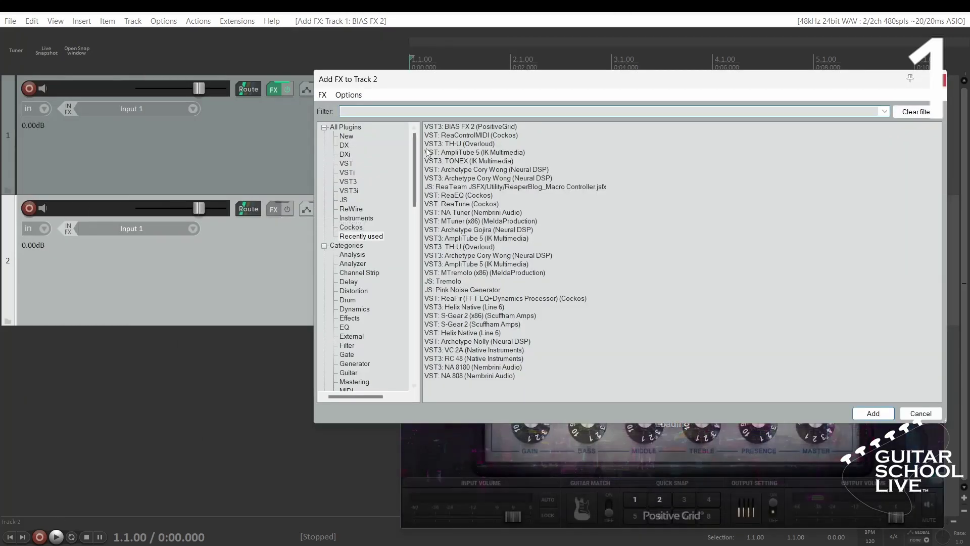
{"action": "double_click", "coordinate": [462, 135]}
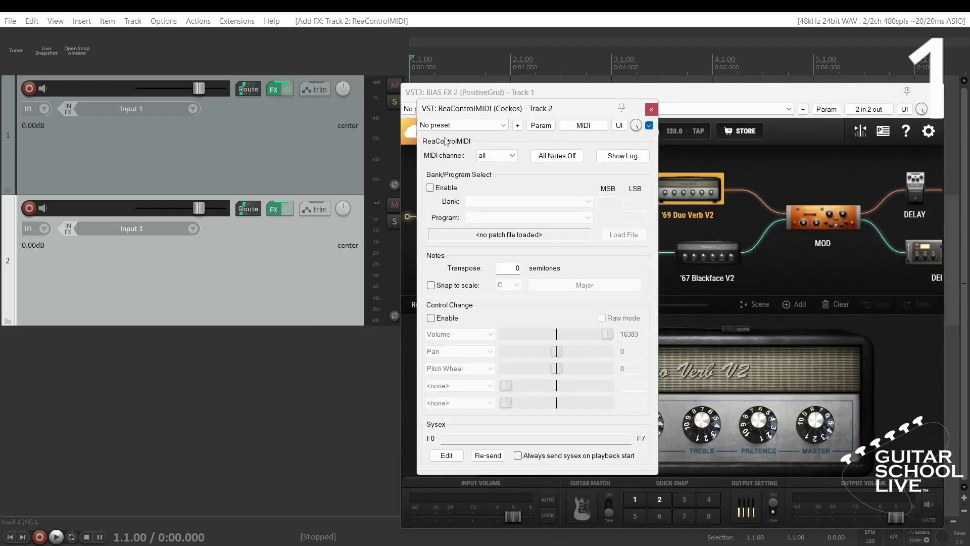
{"action": "left_click", "coordinate": [650, 109]}
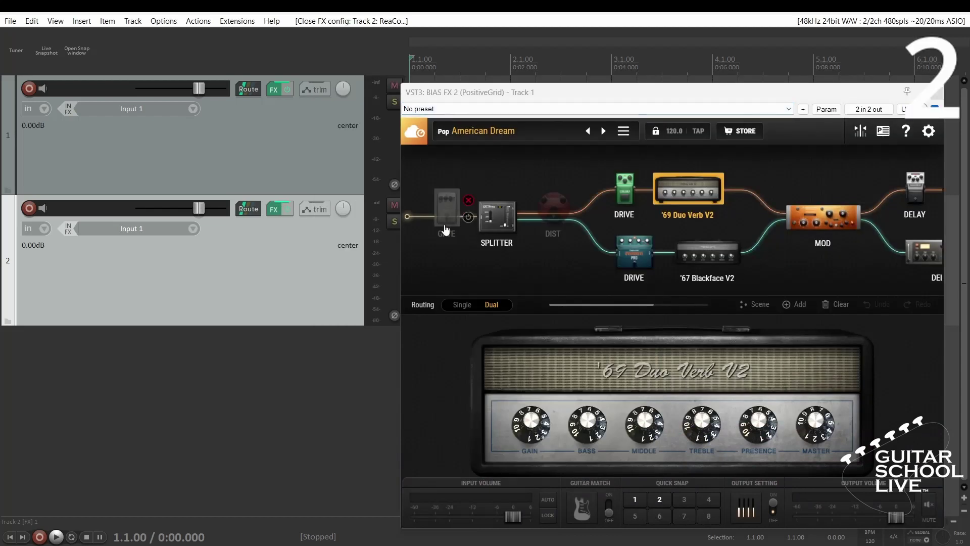
{"action": "left_click", "coordinate": [196, 230]}
{"action": "mouse_move", "coordinate": [237, 261]}
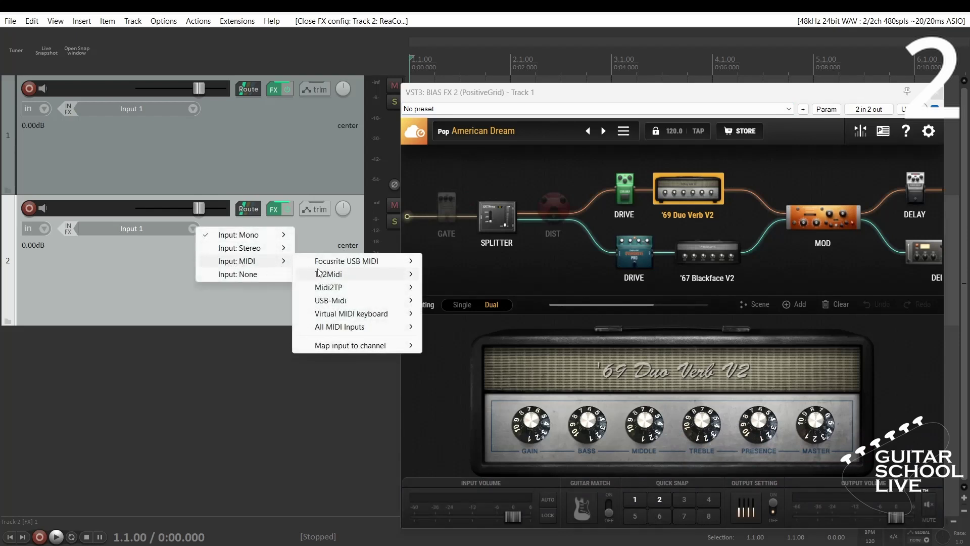
Give track 2 USB-Midi all-channel input, route it to track 1, and record-arm it
{"action": "mouse_move", "coordinate": [330, 300]}
{"action": "left_click", "coordinate": [452, 300]}
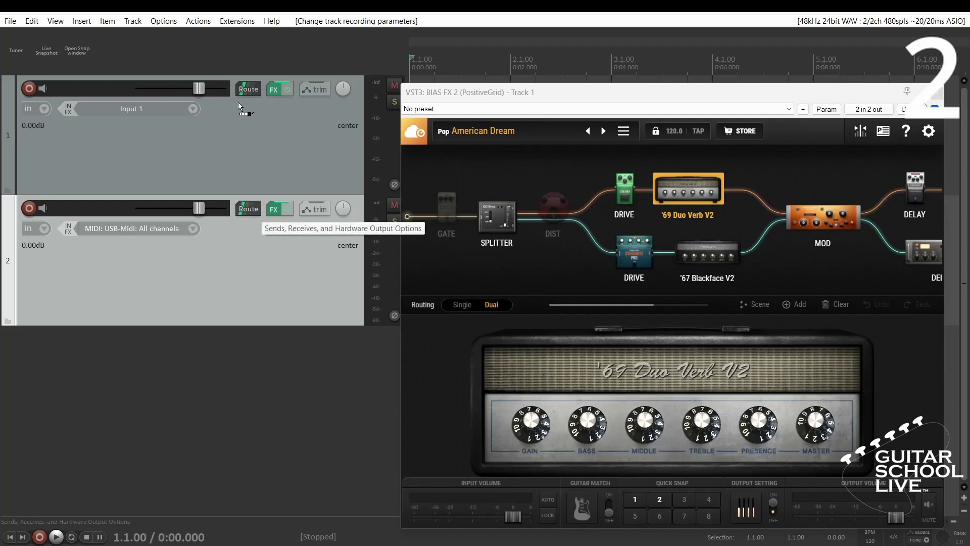
{"action": "left_click_drag", "start_coordinate": [250, 209], "coordinate": [246, 95]}
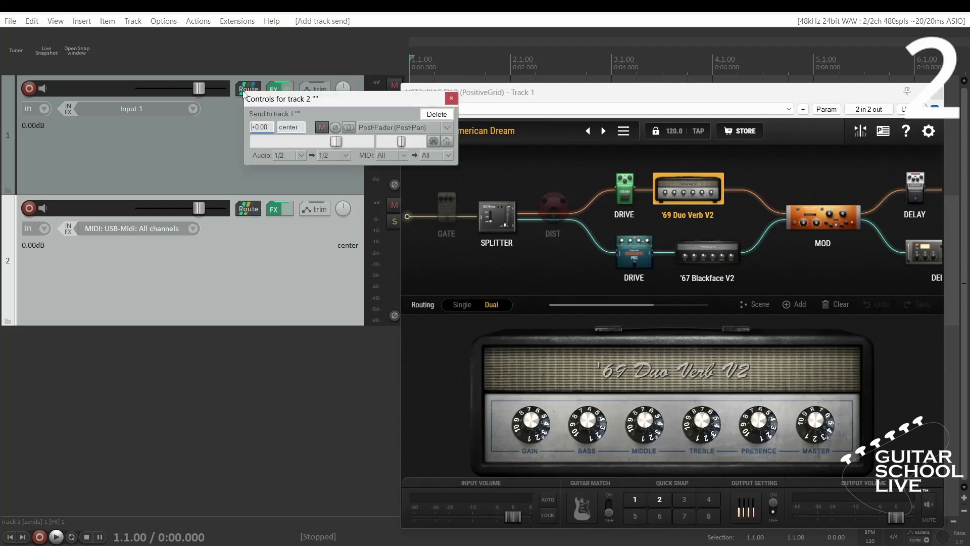
{"action": "left_click", "coordinate": [29, 208]}
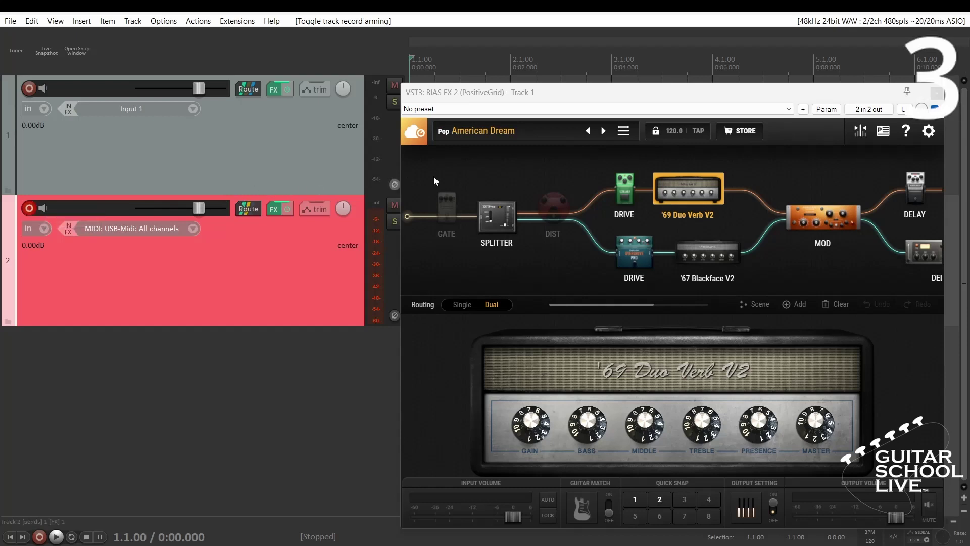
Save the British Love and Clean as You Go sounds as BIAS FX 2 presets 1 and 2
{"action": "left_click", "coordinate": [604, 131]}
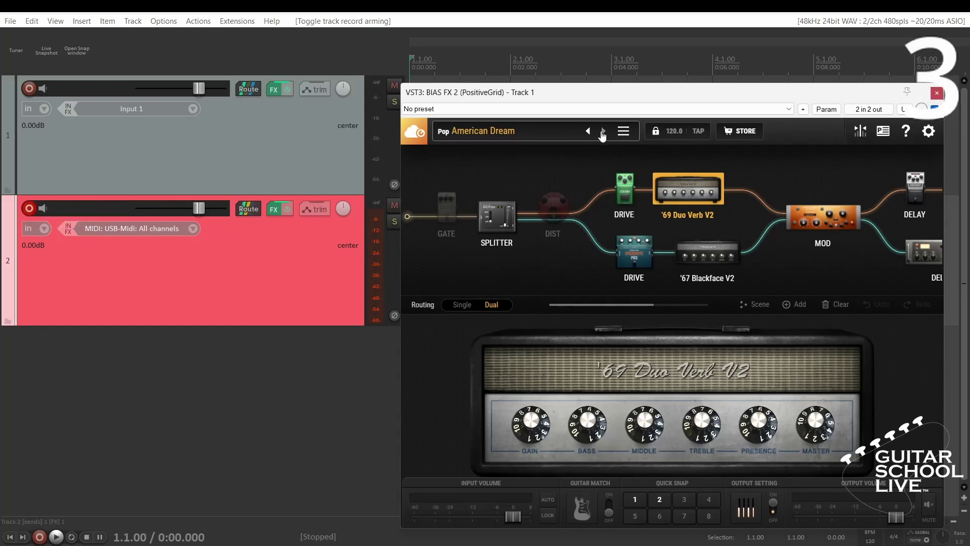
{"action": "left_click", "coordinate": [804, 109]}
{"action": "left_click", "coordinate": [818, 125]}
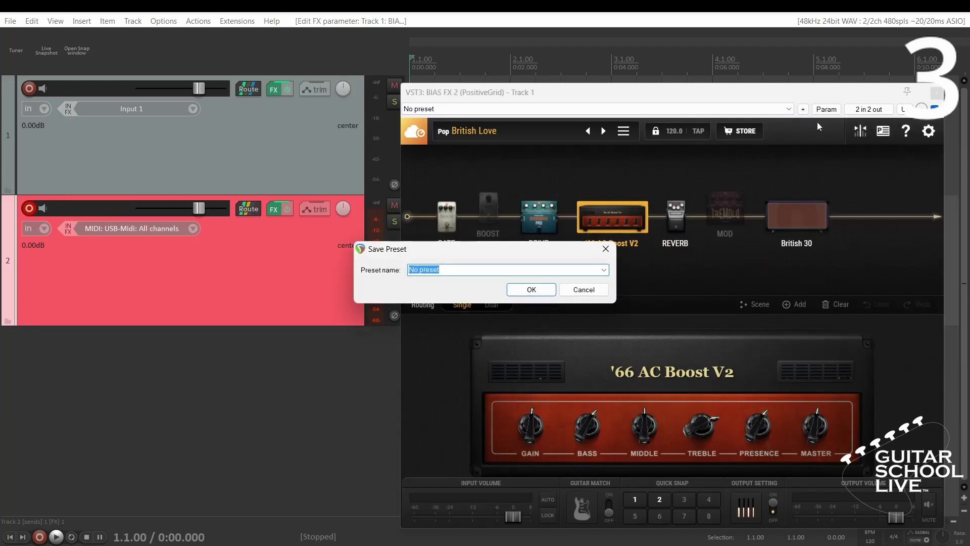
{"action": "type", "text": "1"}
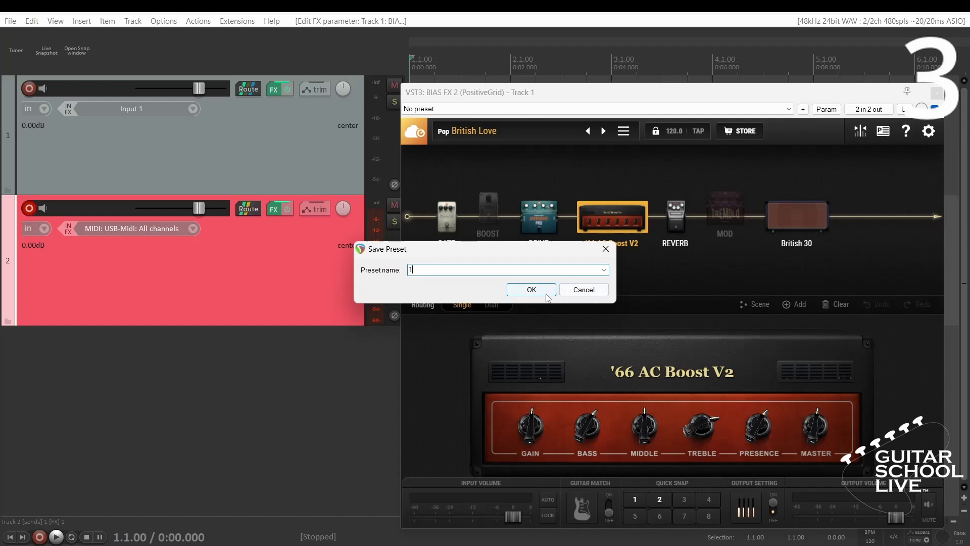
{"action": "left_click", "coordinate": [530, 289]}
{"action": "left_click", "coordinate": [603, 130]}
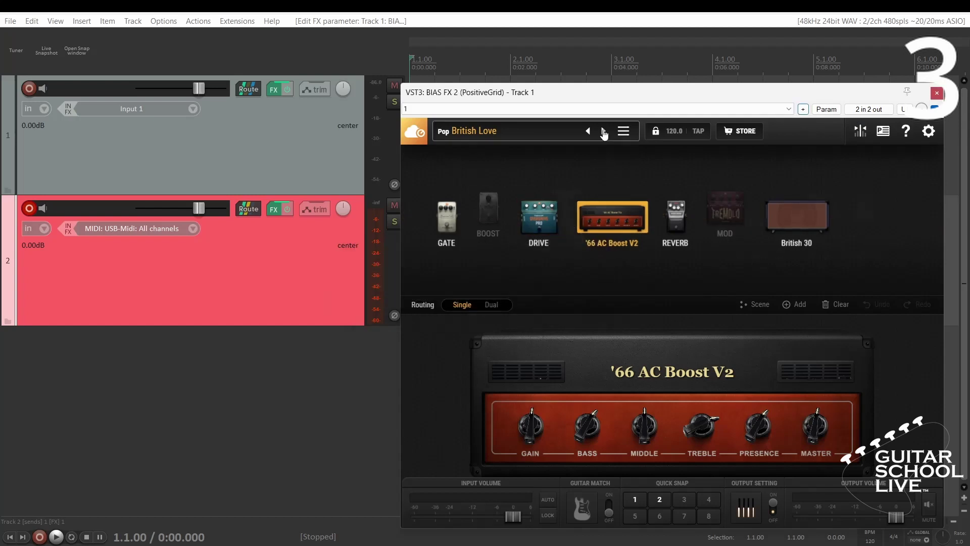
{"action": "left_click", "coordinate": [802, 109]}
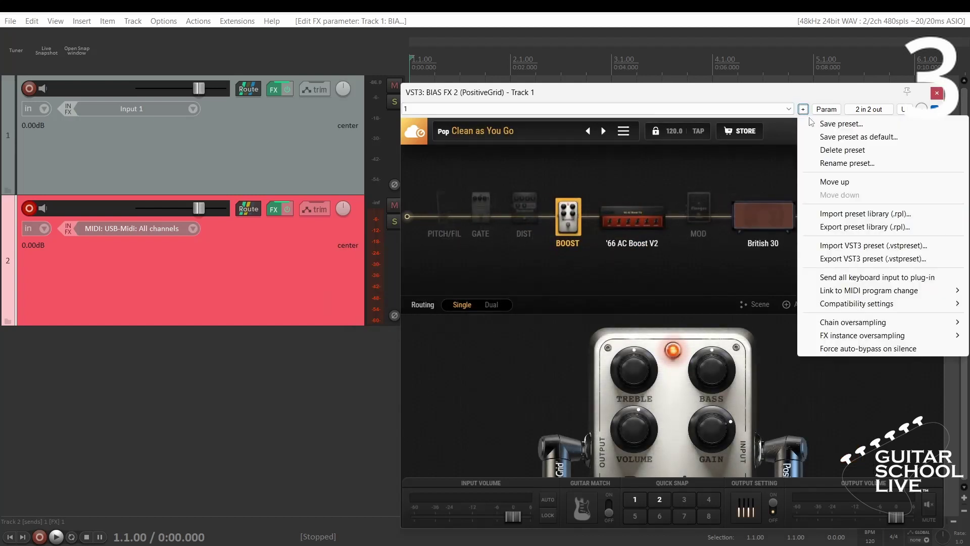
{"action": "left_click", "coordinate": [840, 123]}
{"action": "type", "text": "2"}
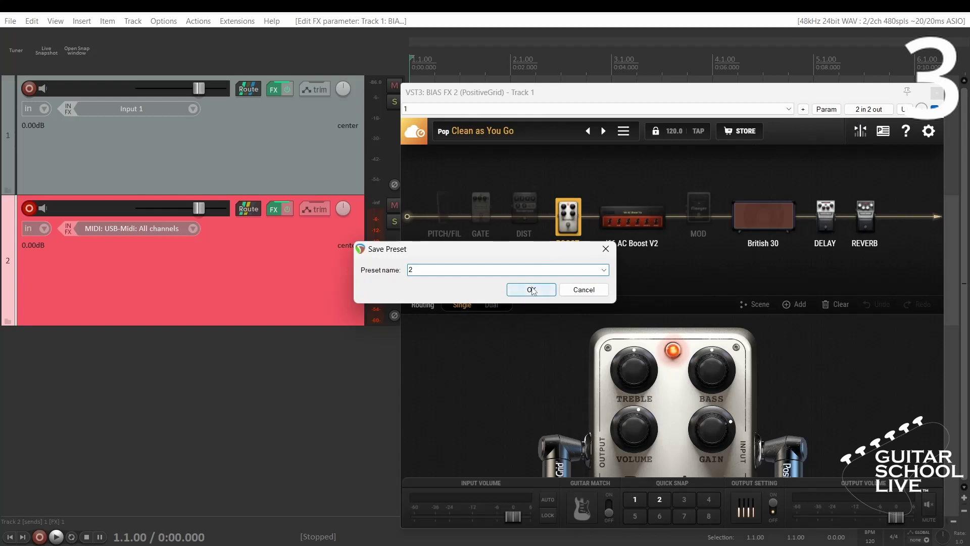
{"action": "left_click", "coordinate": [531, 289]}
Save Crunchy Cookies as preset 3 and Fire Matches DC as preset 4
{"action": "left_click", "coordinate": [603, 130]}
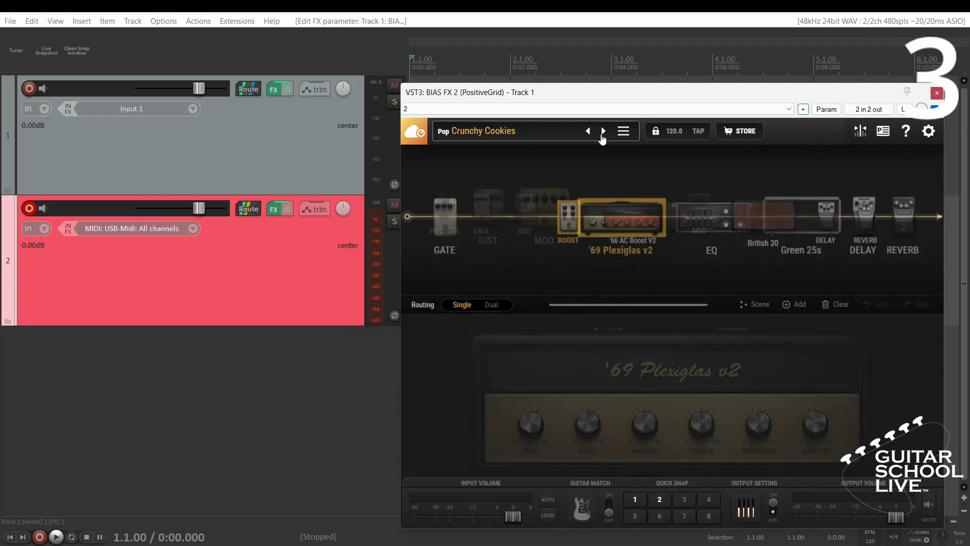
{"action": "left_click", "coordinate": [804, 109]}
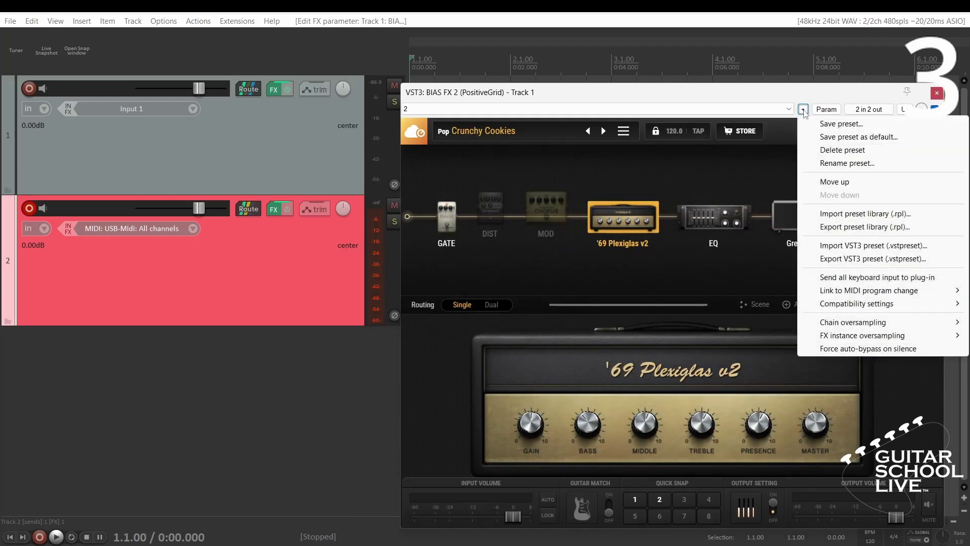
{"action": "left_click", "coordinate": [827, 125]}
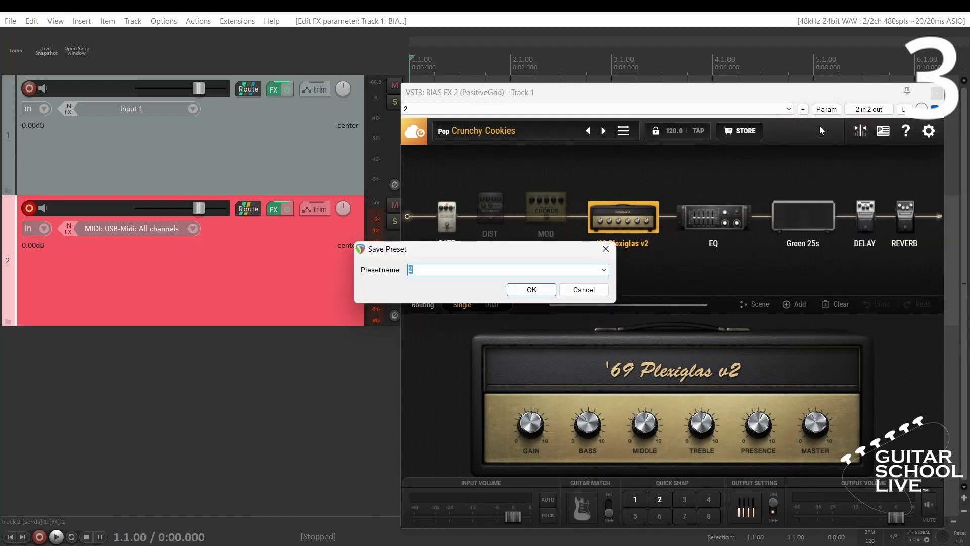
{"action": "left_click", "coordinate": [530, 289]}
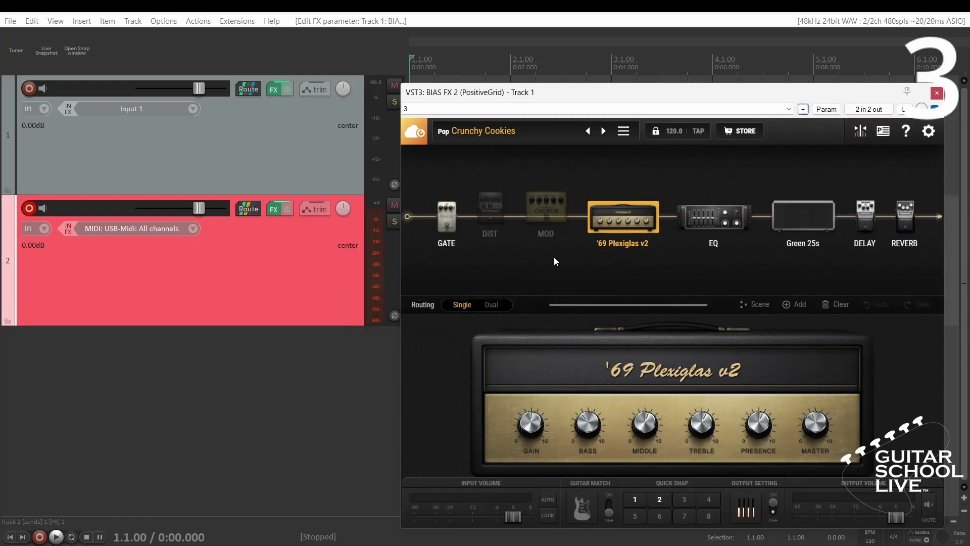
{"action": "left_click", "coordinate": [603, 131]}
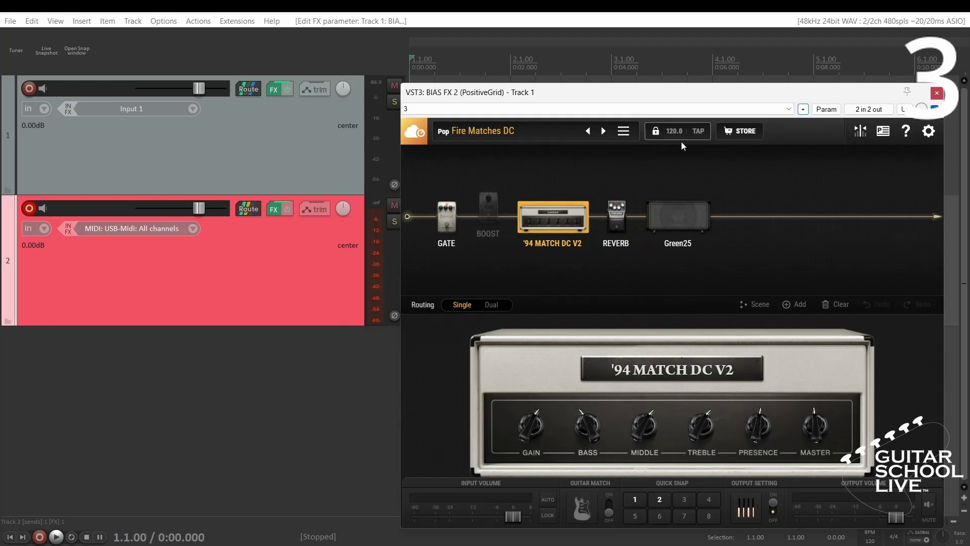
{"action": "left_click", "coordinate": [802, 109]}
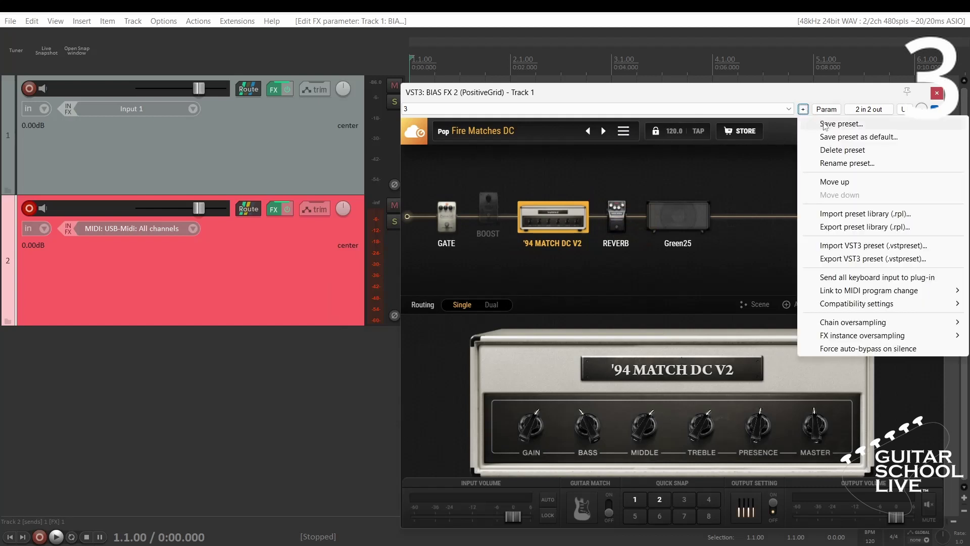
{"action": "left_click", "coordinate": [840, 123]}
{"action": "type", "text": "4"}
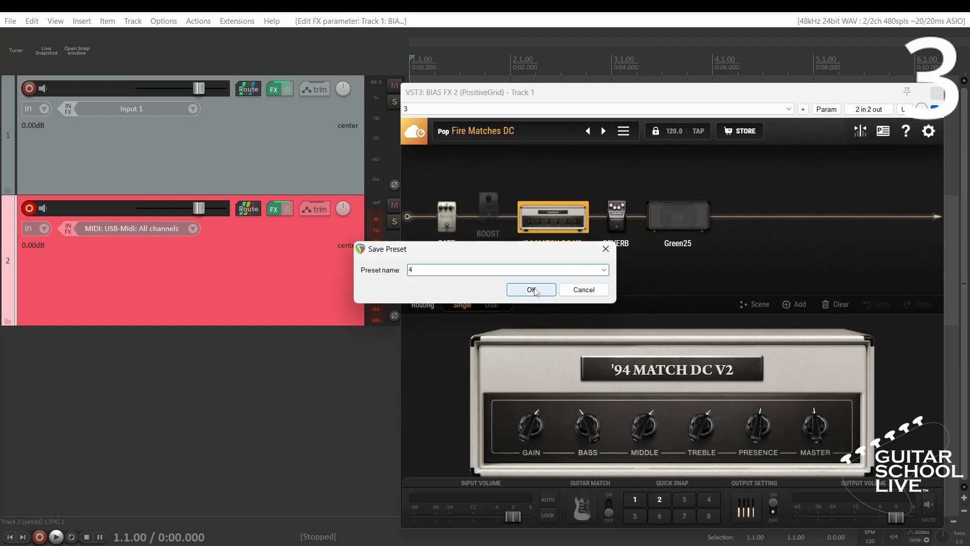
{"action": "left_click", "coordinate": [532, 289]}
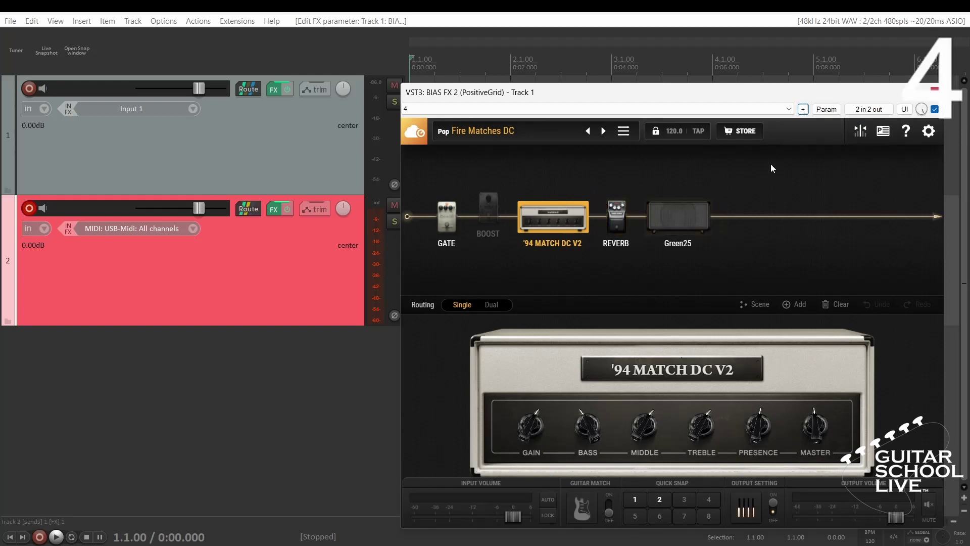
Link the BIAS FX 2 plugin presets to MIDI program changes on Channel 1
{"action": "left_click", "coordinate": [803, 110]}
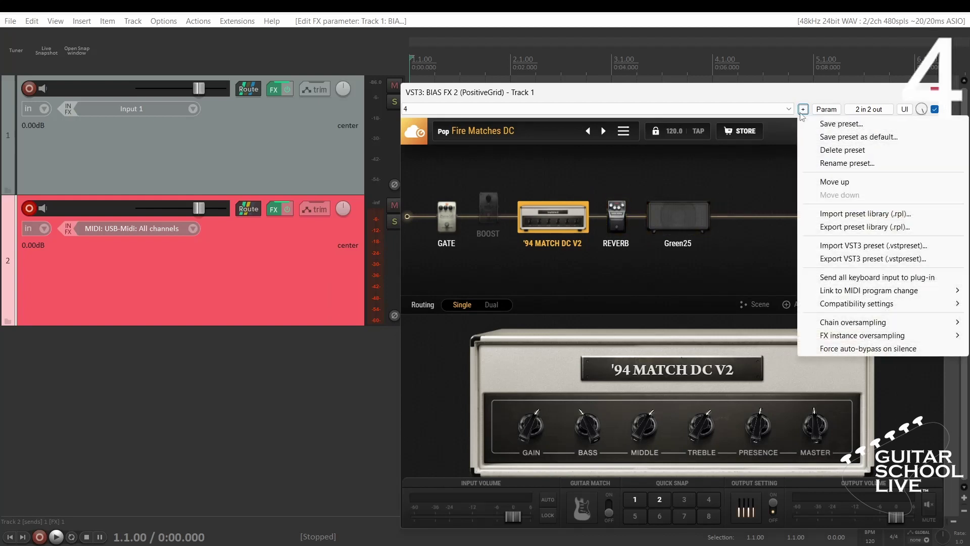
{"action": "mouse_move", "coordinate": [868, 290]}
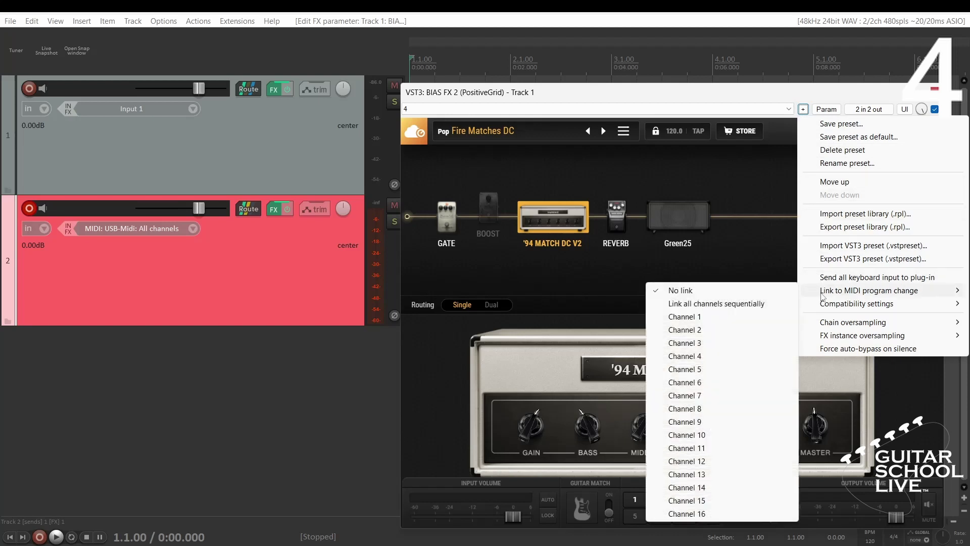
{"action": "left_click", "coordinate": [690, 318]}
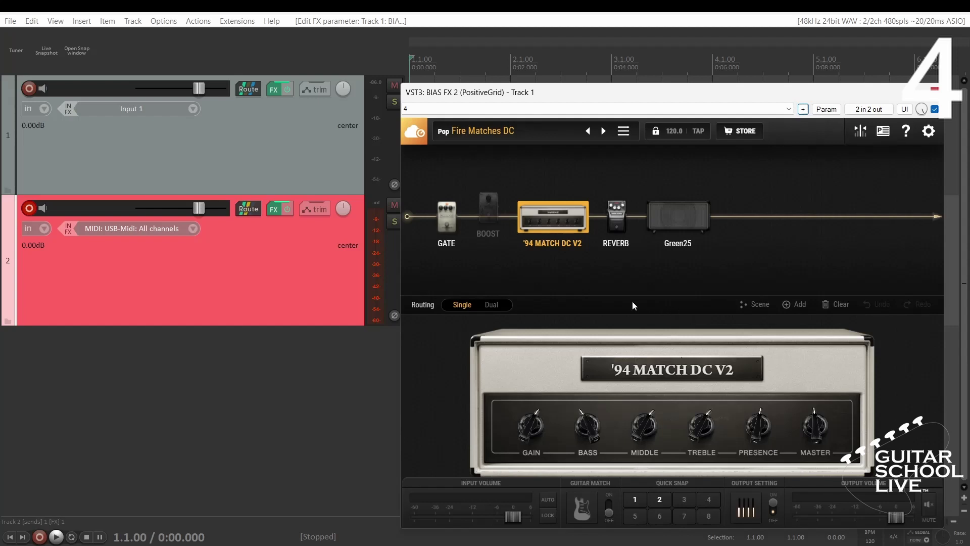
In track 2's ReaControlMIDI, enable Bank/Program Select, load GM.reabank and choose General MIDI
{"action": "left_click", "coordinate": [275, 211]}
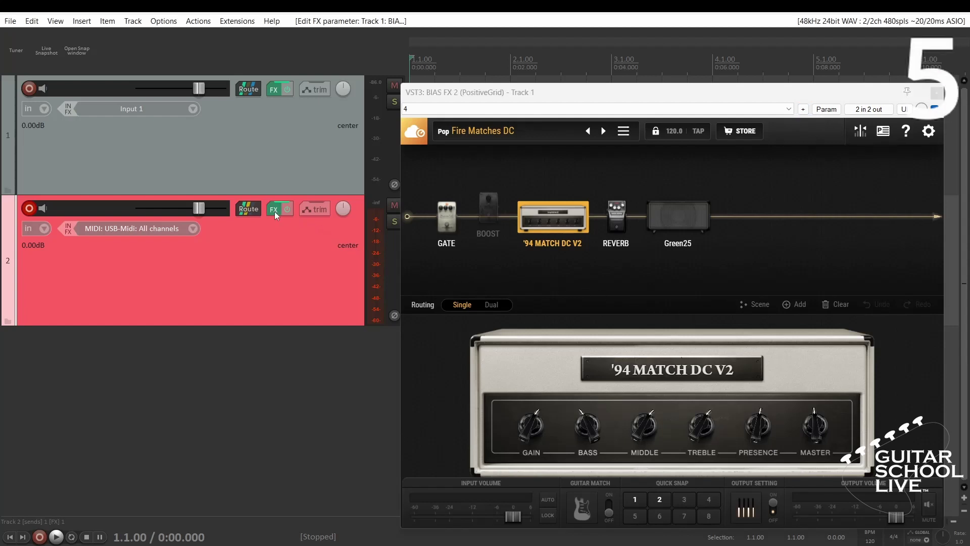
{"action": "mouse_move", "coordinate": [519, 115]}
{"action": "left_mouse_down"}
{"action": "mouse_move", "coordinate": [387, 115]}
{"action": "mouse_move", "coordinate": [268, 134]}
{"action": "left_mouse_up"}
{"action": "left_click", "coordinate": [240, 225]}
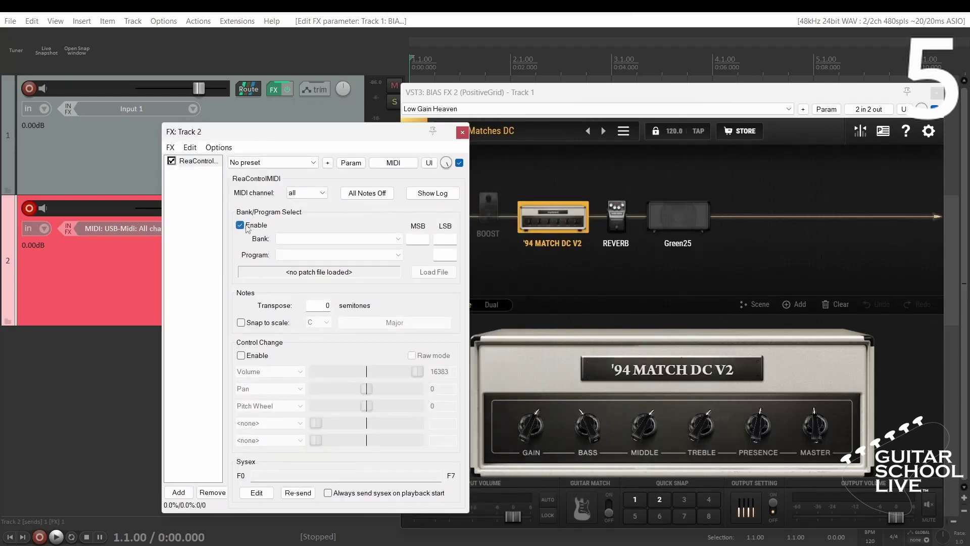
{"action": "left_click", "coordinate": [433, 272]}
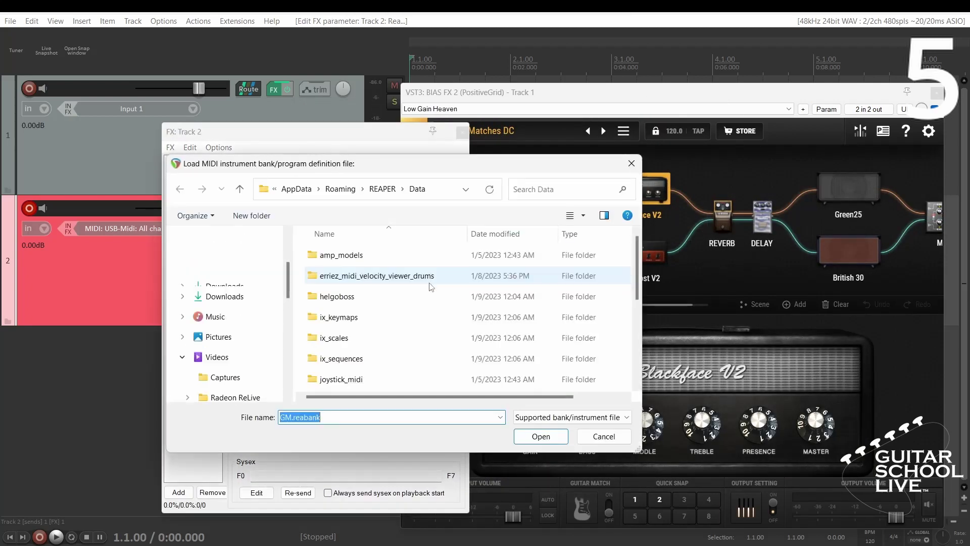
{"action": "left_click", "coordinate": [541, 437]}
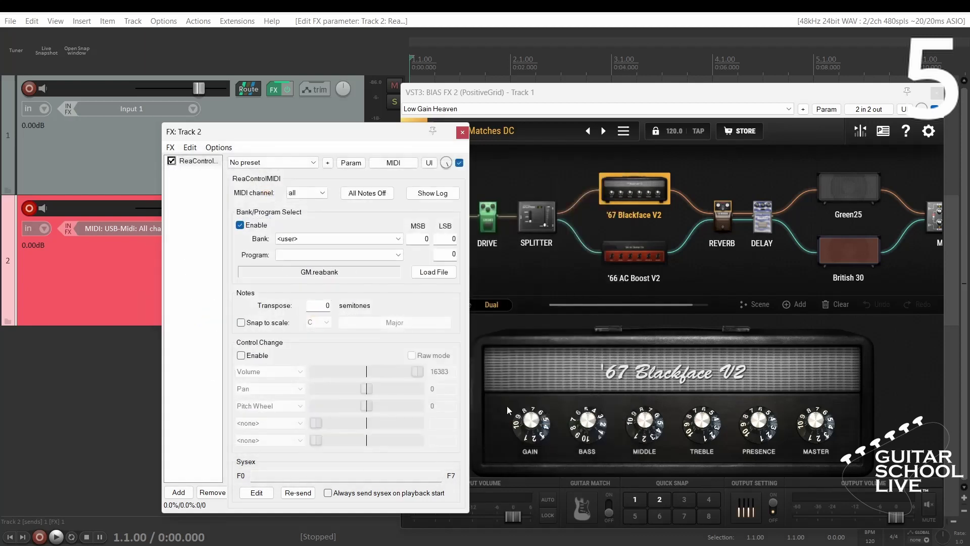
{"action": "left_click", "coordinate": [398, 239]}
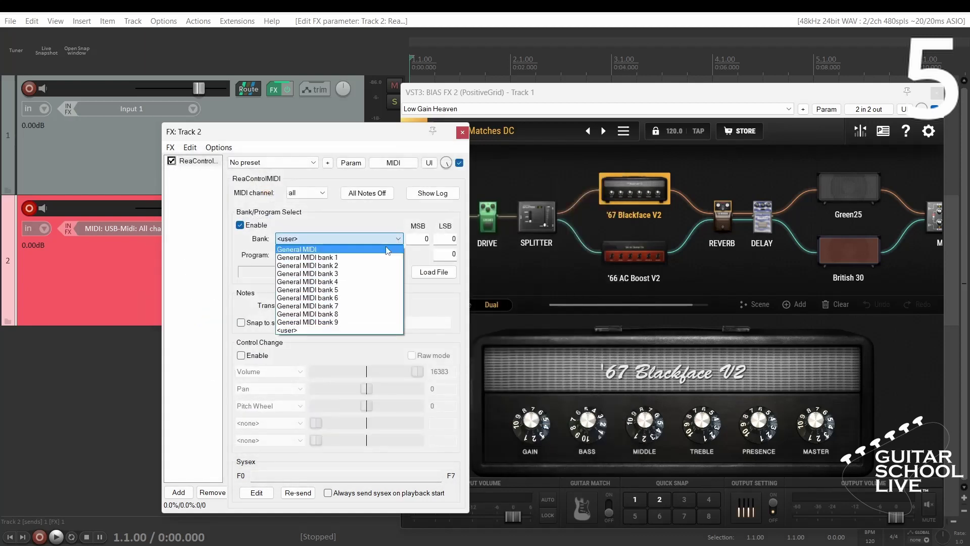
{"action": "left_click", "coordinate": [297, 249]}
{"action": "left_click_drag", "start_coordinate": [374, 134], "coordinate": [290, 132]}
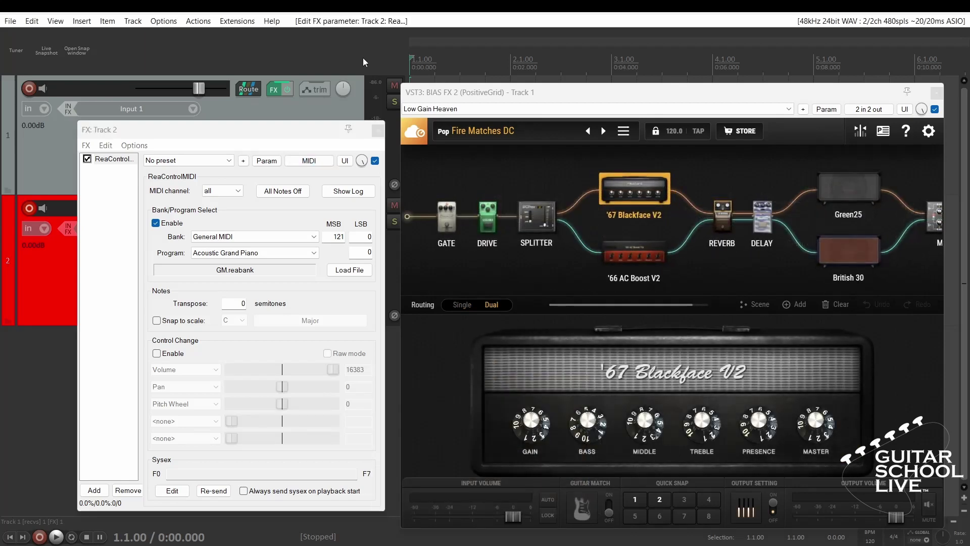
MIDI-learn the Noise Gate on/off toggle to footswitch CC 1
{"action": "right_click", "coordinate": [446, 228]}
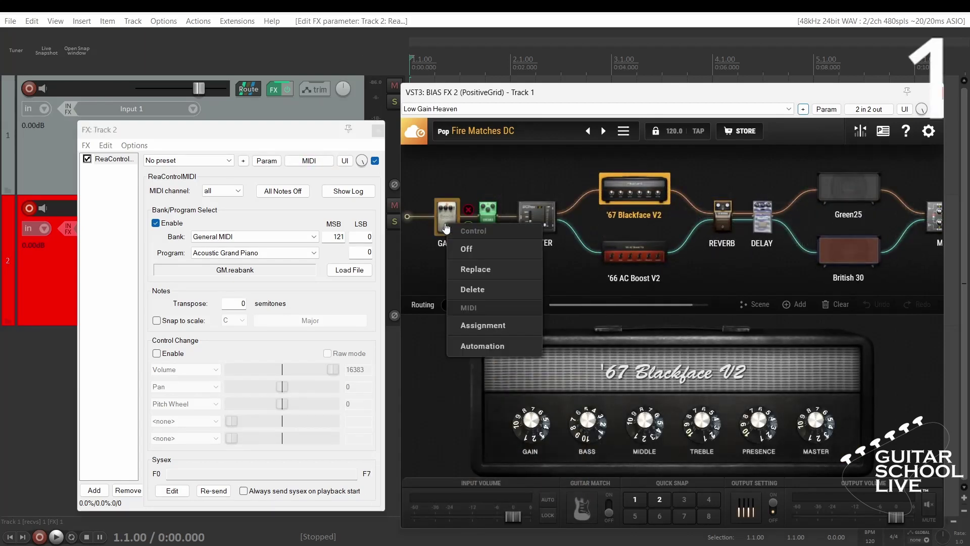
{"action": "left_click", "coordinate": [475, 325]}
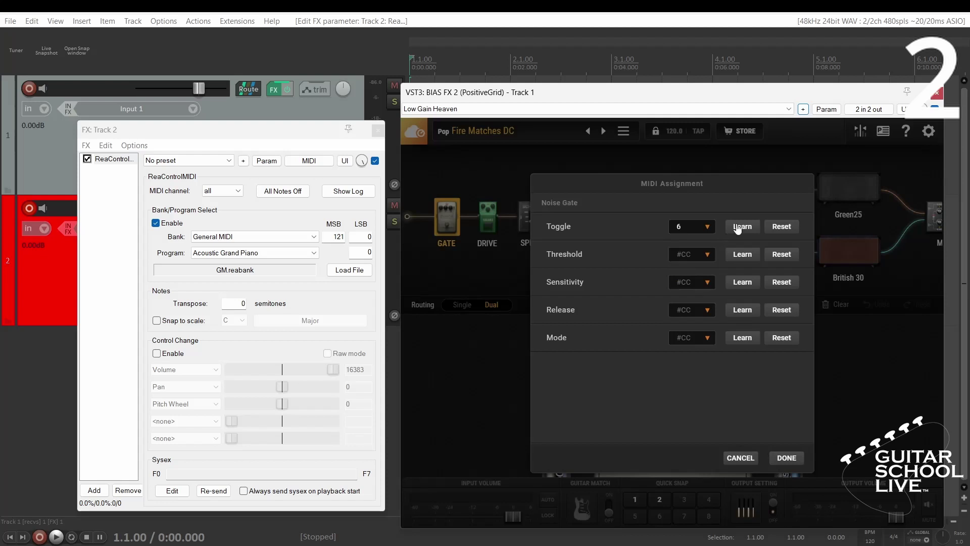
{"action": "left_click", "coordinate": [741, 227]}
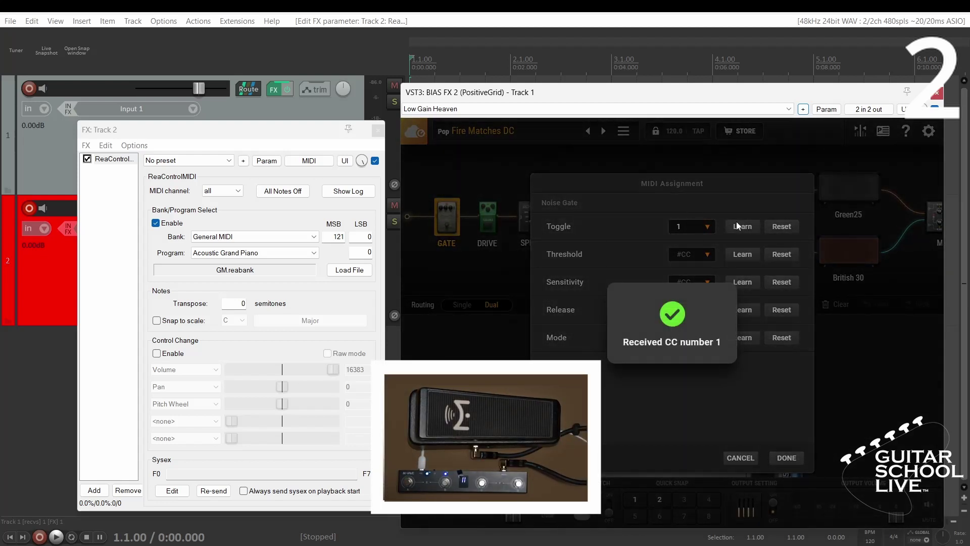
{"action": "left_click", "coordinate": [786, 458]}
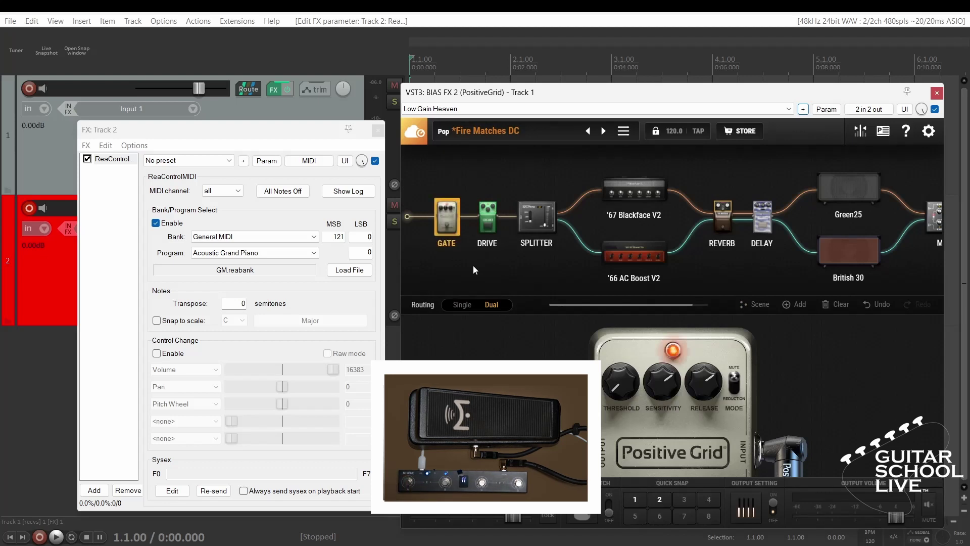
MIDI-learn the 8080D drive pedal on/off toggle to footswitch CC 2
{"action": "right_click", "coordinate": [489, 230]}
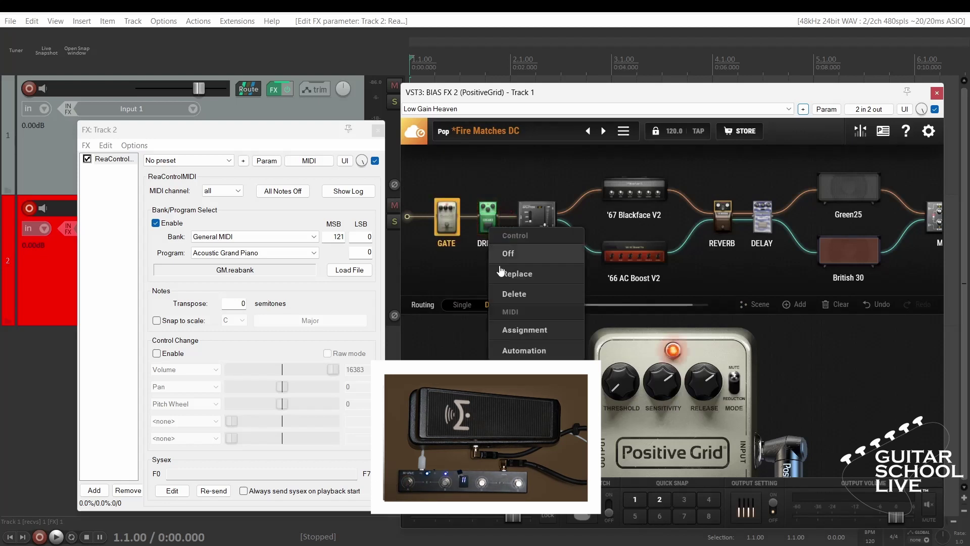
{"action": "left_click", "coordinate": [520, 331]}
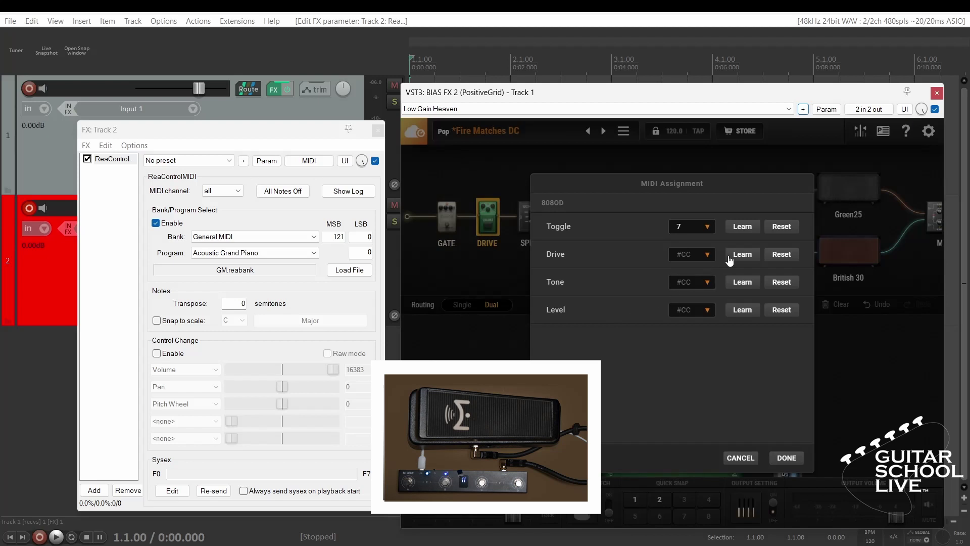
{"action": "left_click", "coordinate": [740, 227]}
{"action": "left_click", "coordinate": [786, 458]}
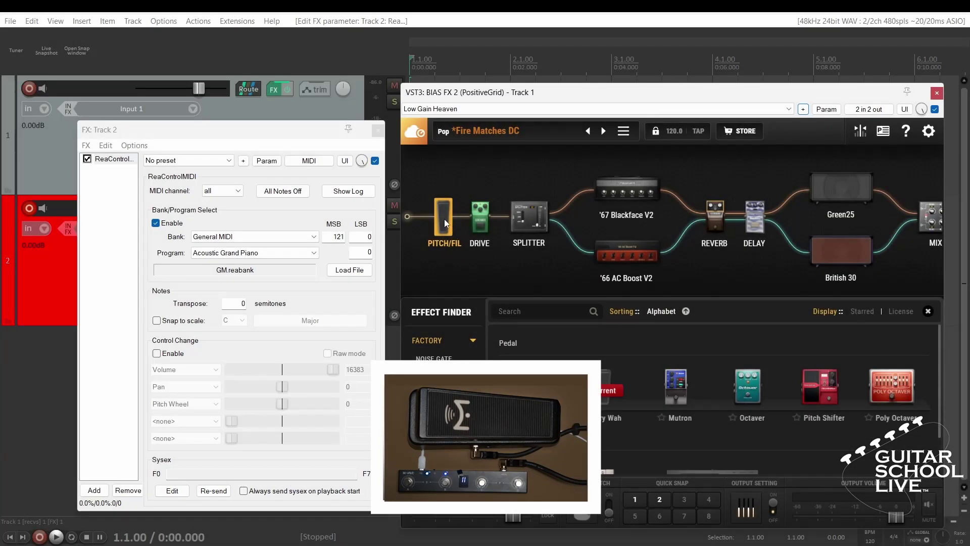
MIDI-learn the Cry Wah's wah sweep to the expression pedal on CC 11
{"action": "left_click", "coordinate": [444, 219]}
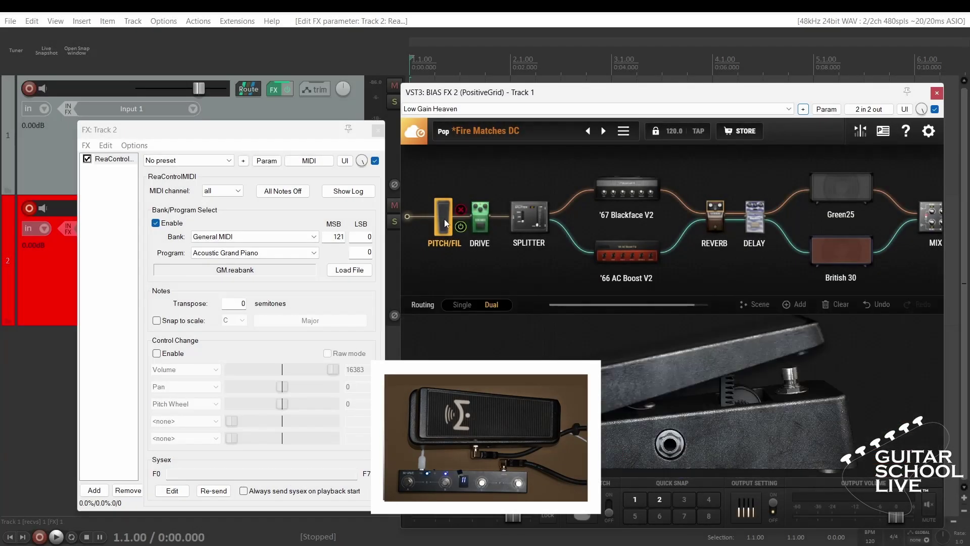
{"action": "right_click", "coordinate": [444, 219]}
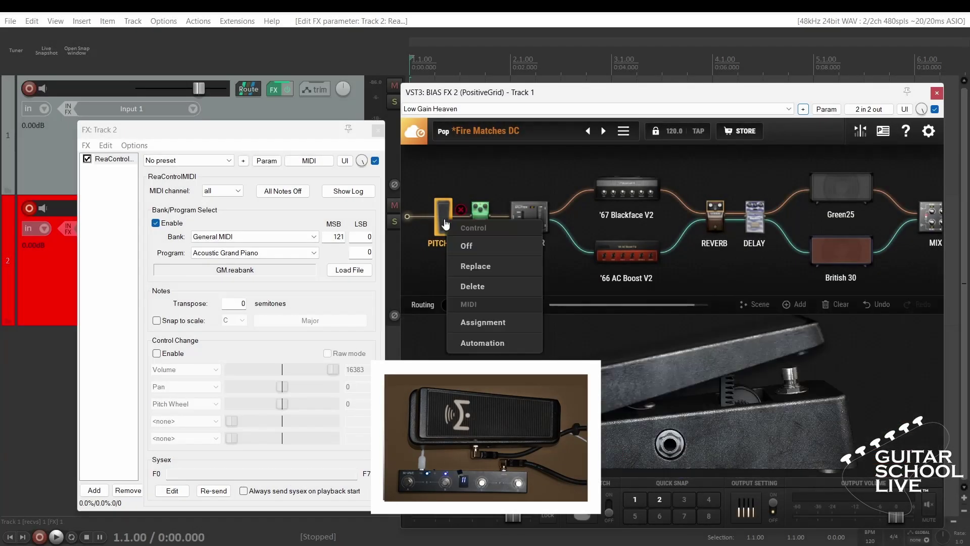
{"action": "left_click", "coordinate": [475, 321]}
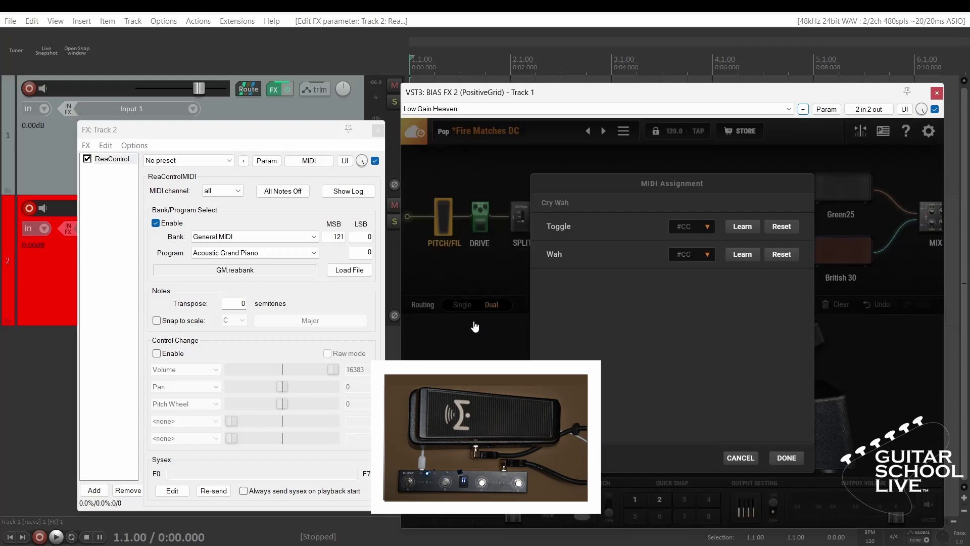
{"action": "left_click", "coordinate": [742, 254]}
{"action": "left_click", "coordinate": [785, 456]}
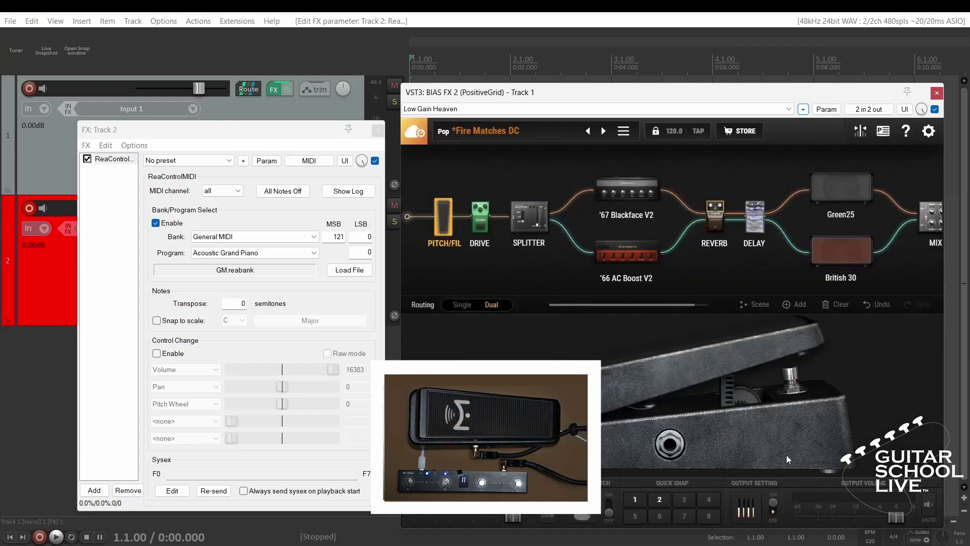